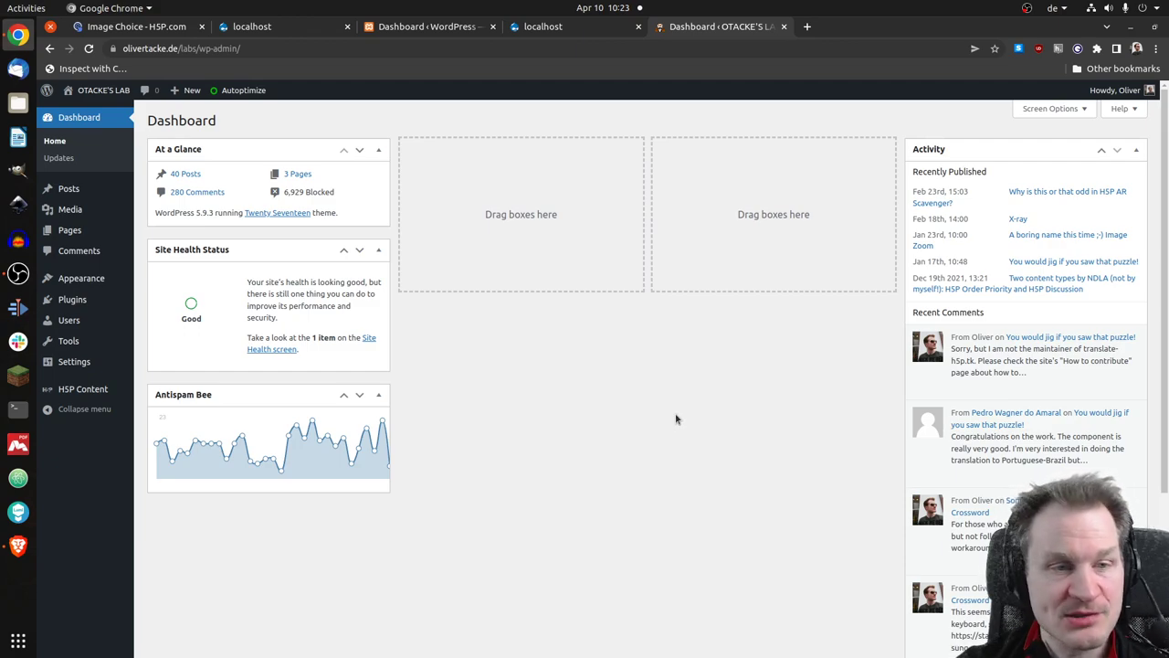
Step: Open the Information Wall entry from the H5P content list in its editor and look over the form
left_click(100, 391)
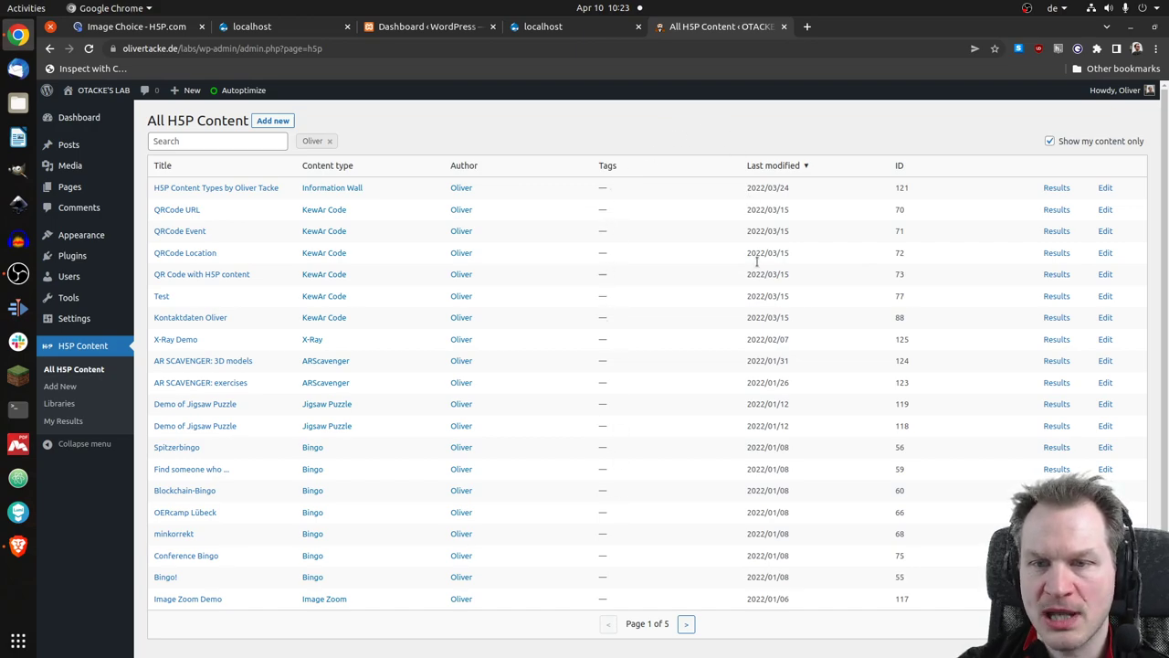
left_click(1103, 189)
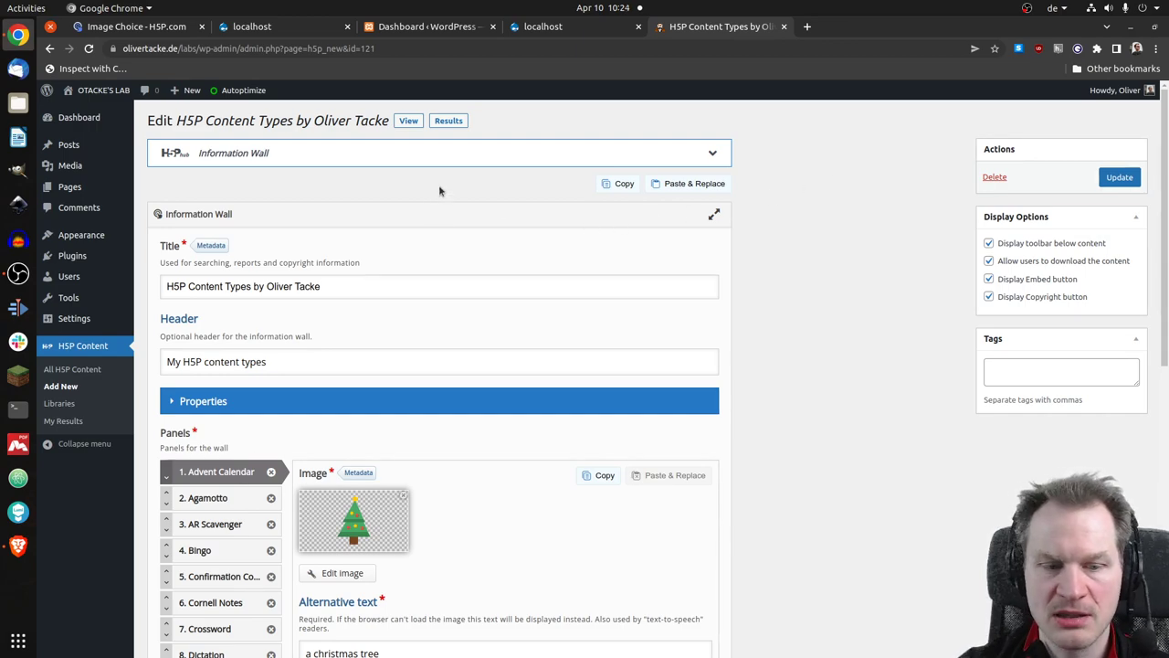
scroll(447, 199, "down", 1)
scroll(447, 198, "up", 1)
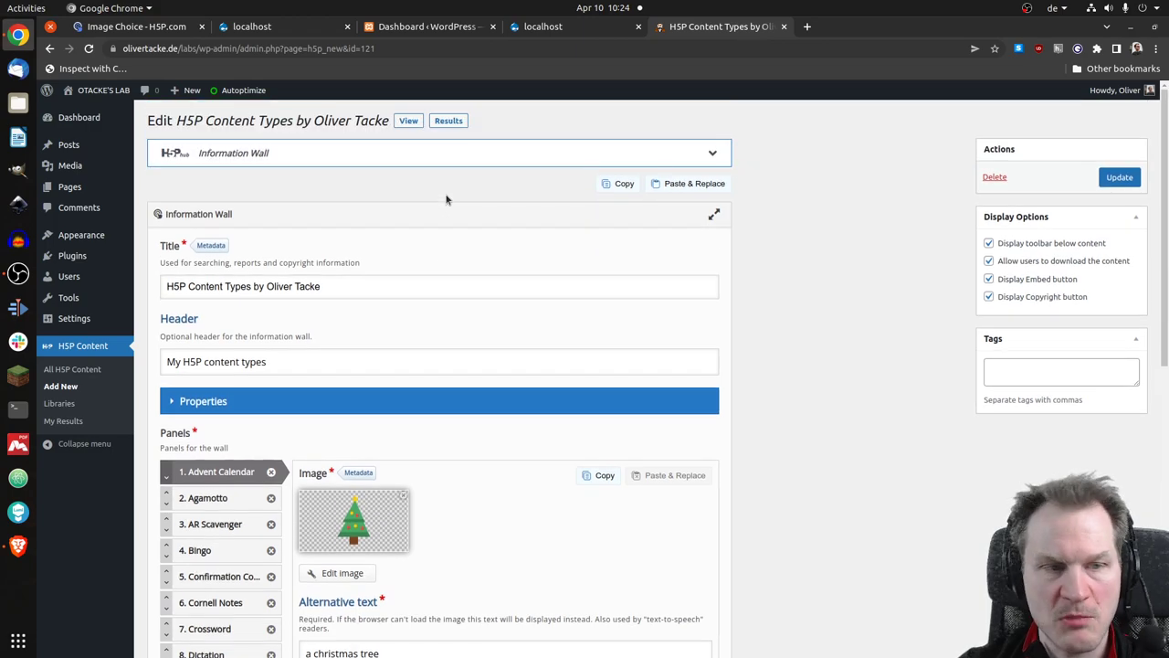
Step: Return to the list of all H5P content and search it for "kewar", replacing that term with "test"
left_click(80, 376)
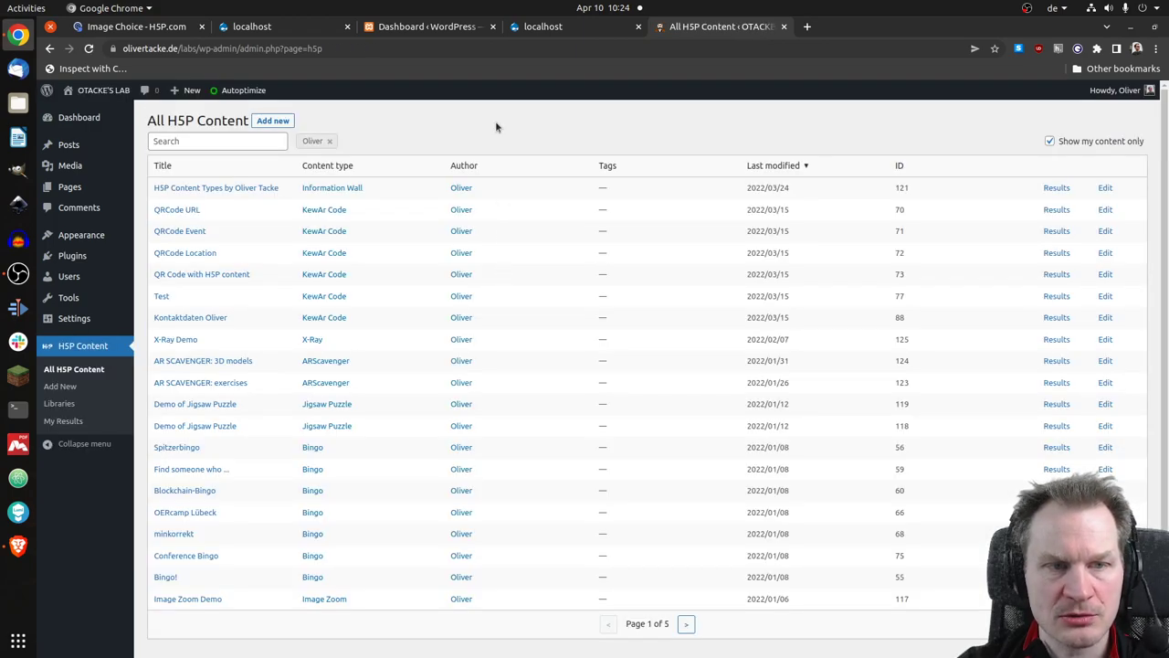
left_click(242, 143)
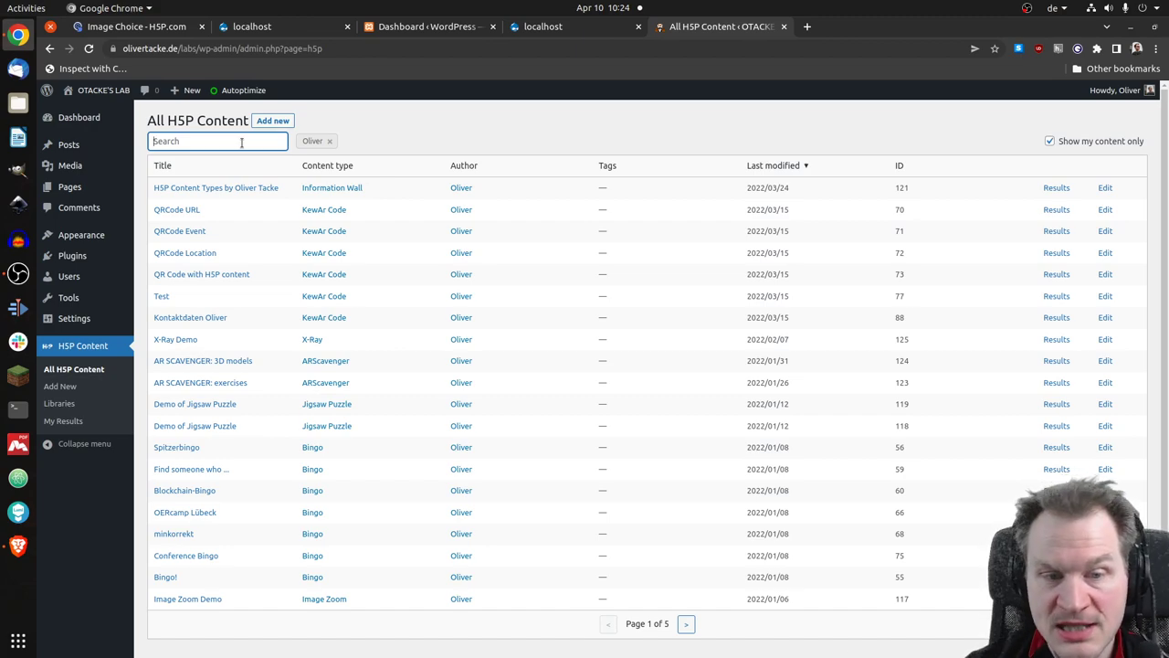
type("kewar")
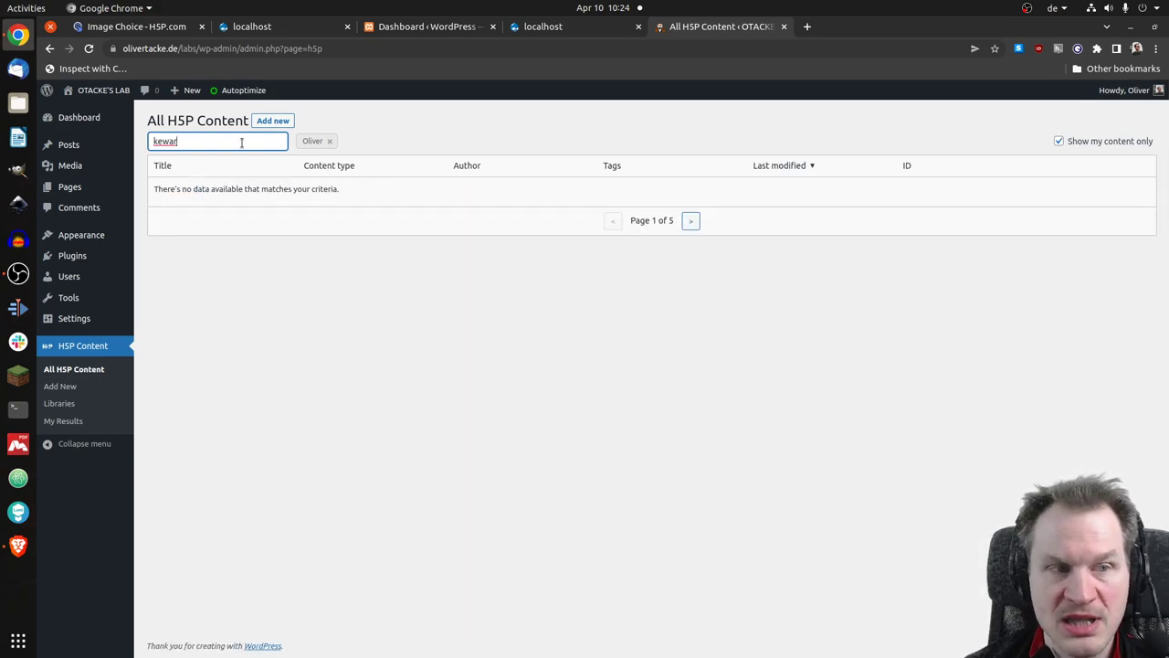
key("ctrl+a")
key("BackSpace")
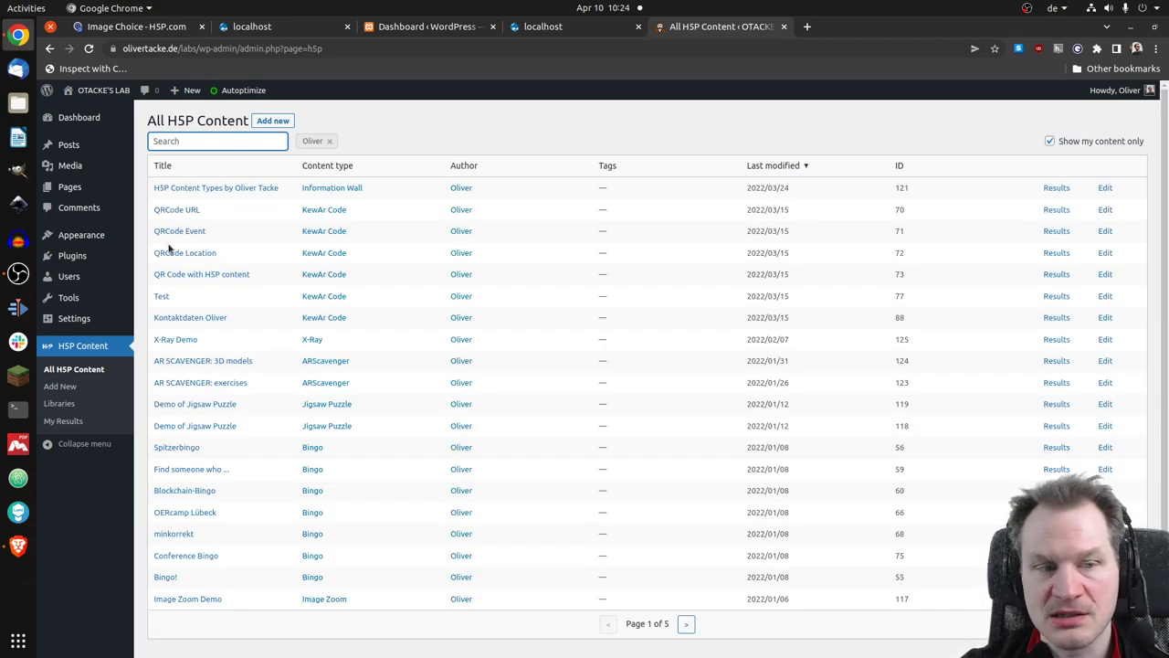
type("test")
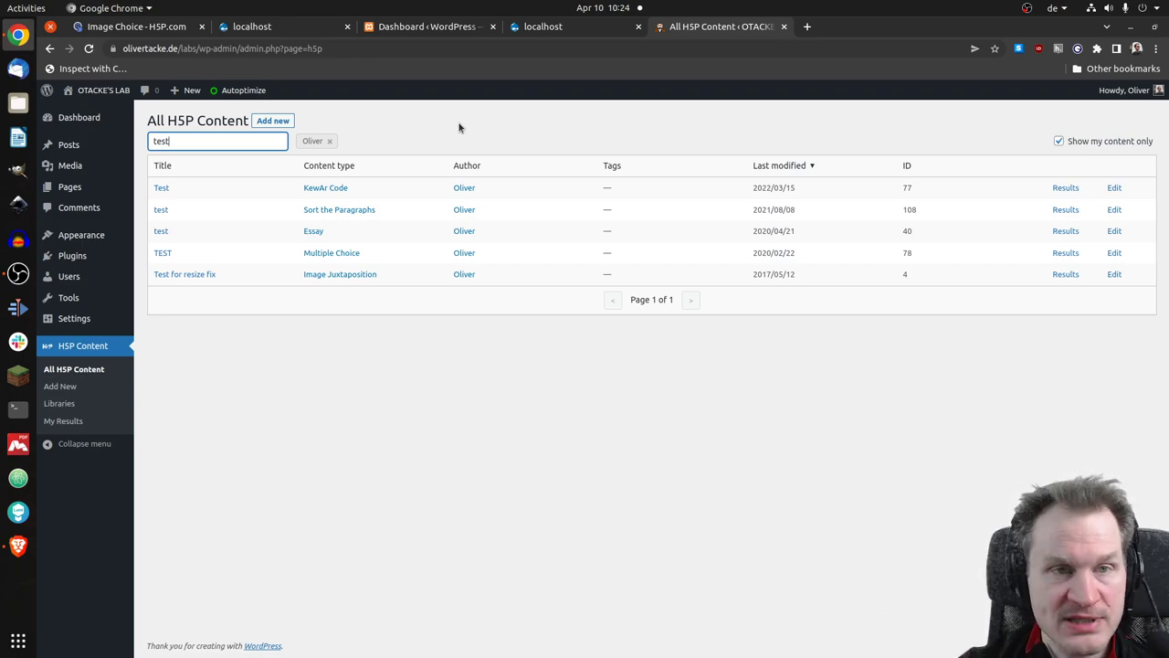
Step: Show the H5P content list of the localhost WordPress site and compare it with the list on OTACKE'S LAB
left_click(440, 28)
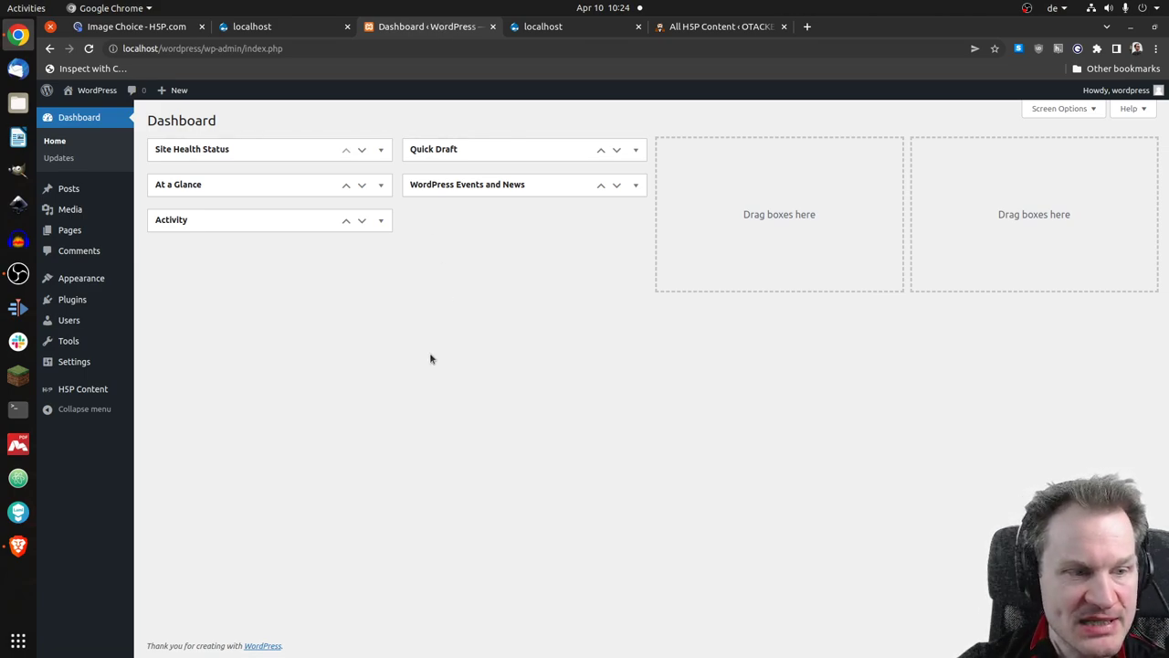
left_click(87, 393)
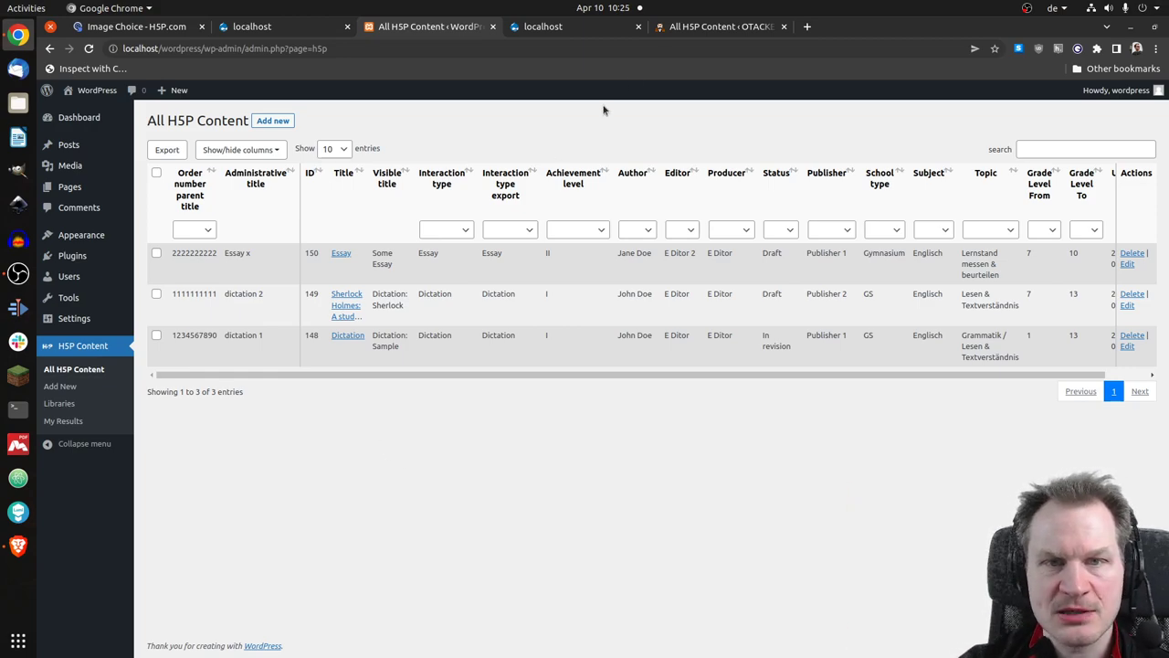
left_click(709, 28)
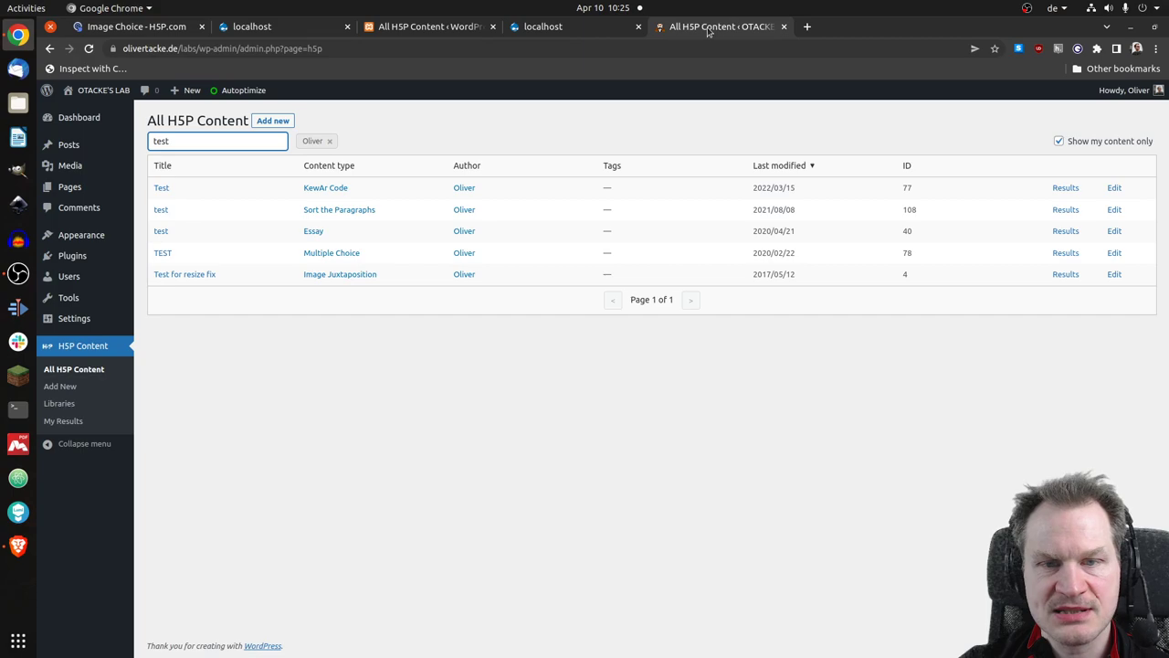
left_click(426, 29)
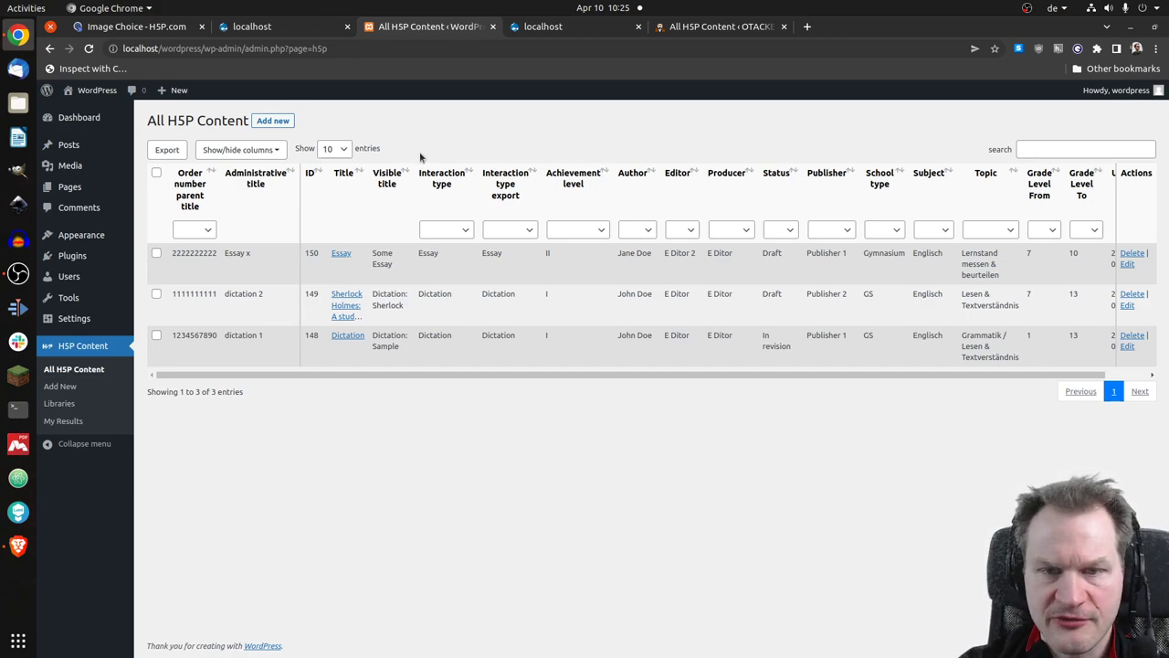
Step: Search the localhost H5P content table for "dict" and clear the search
left_click(1042, 146)
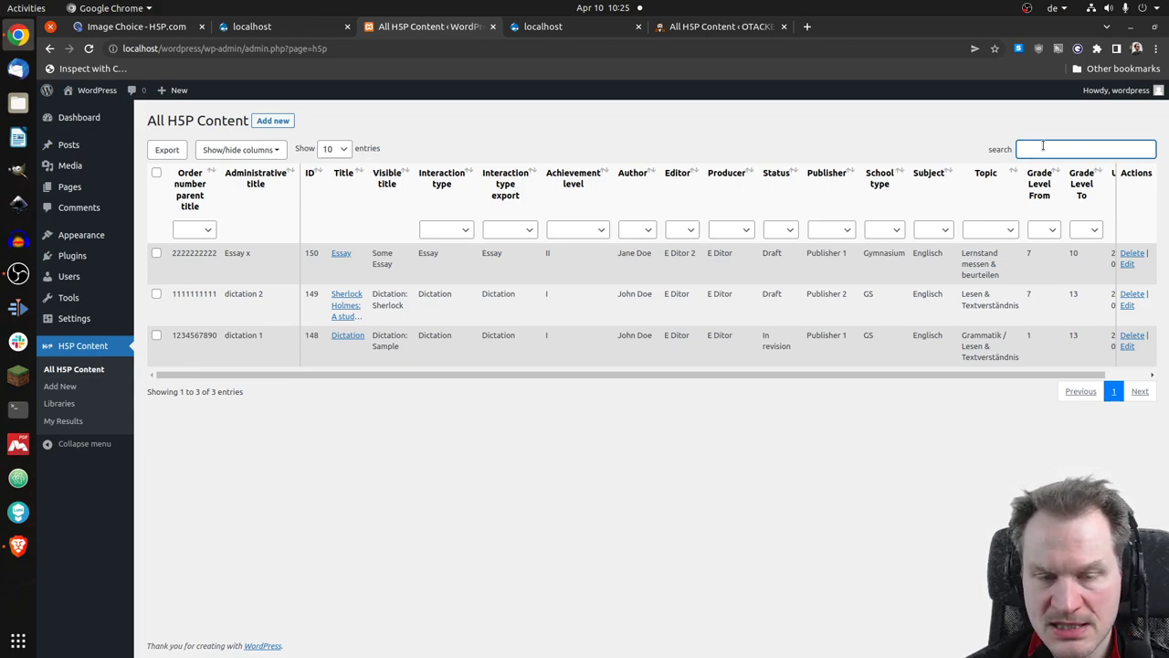
type("dict")
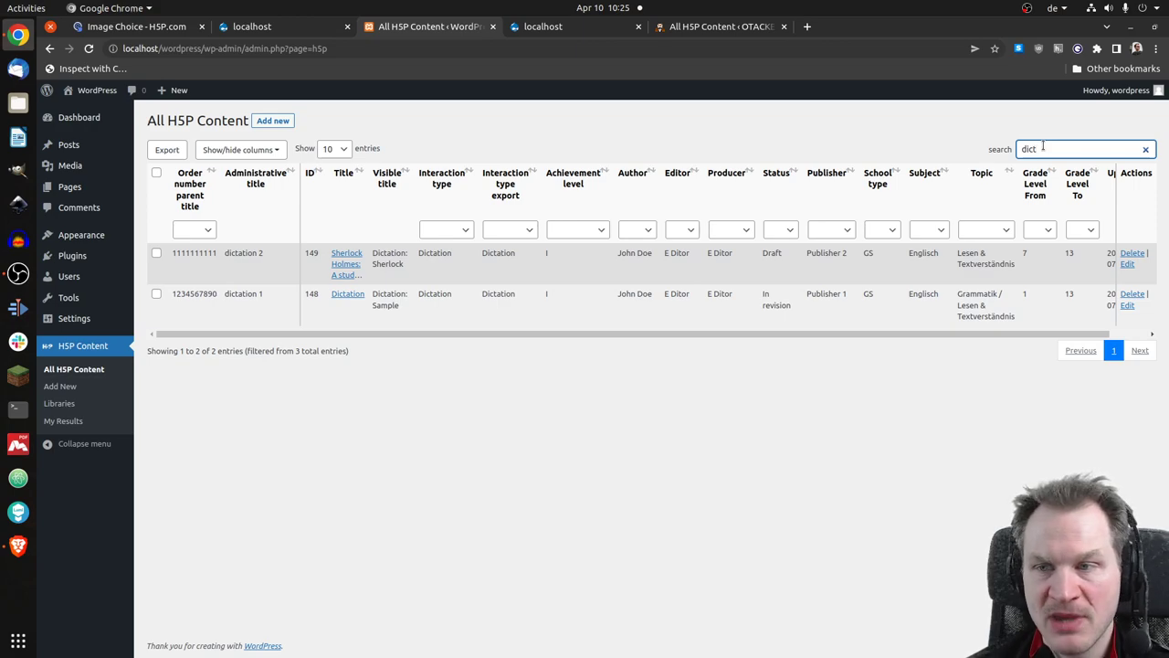
key("BackSpace")
key("BackSpace")
key("BackSpace")
key("BackSpace")
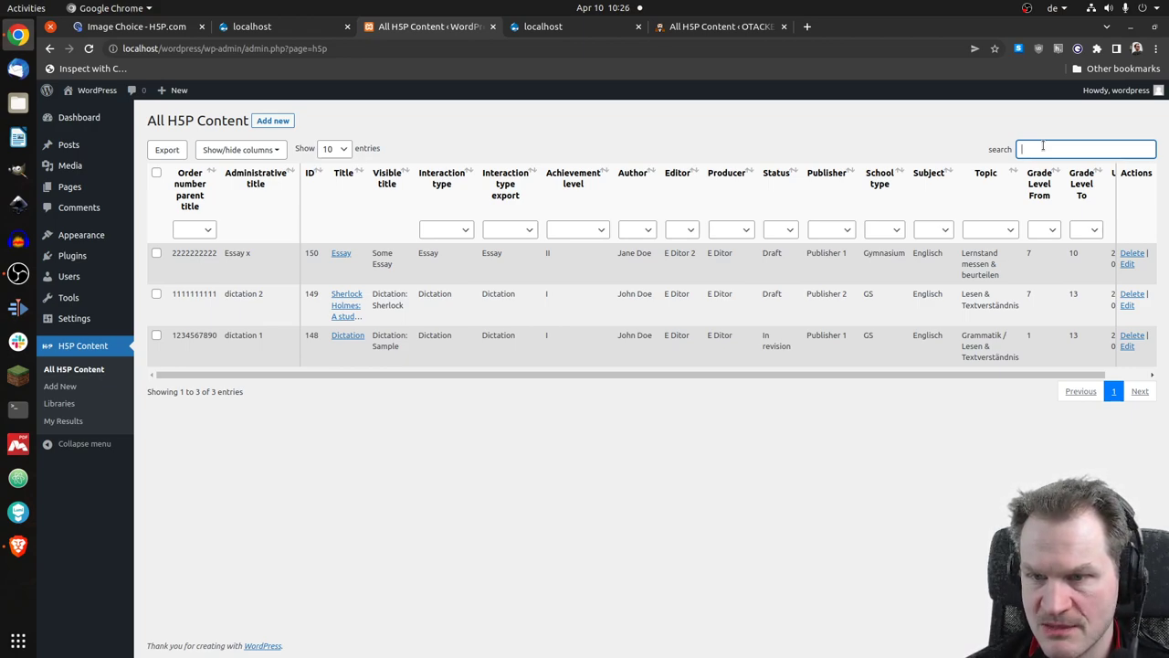
Step: Search the content table for the school type "GS" and clear the search
type("GS")
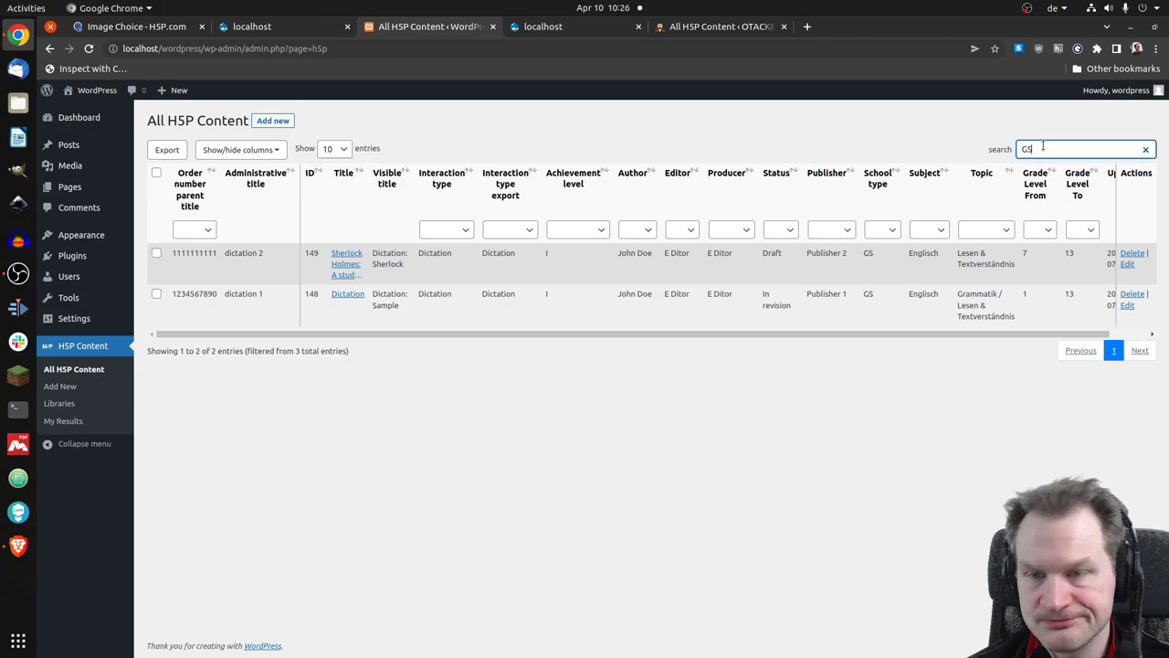
key("BackSpace")
key("BackSpace")
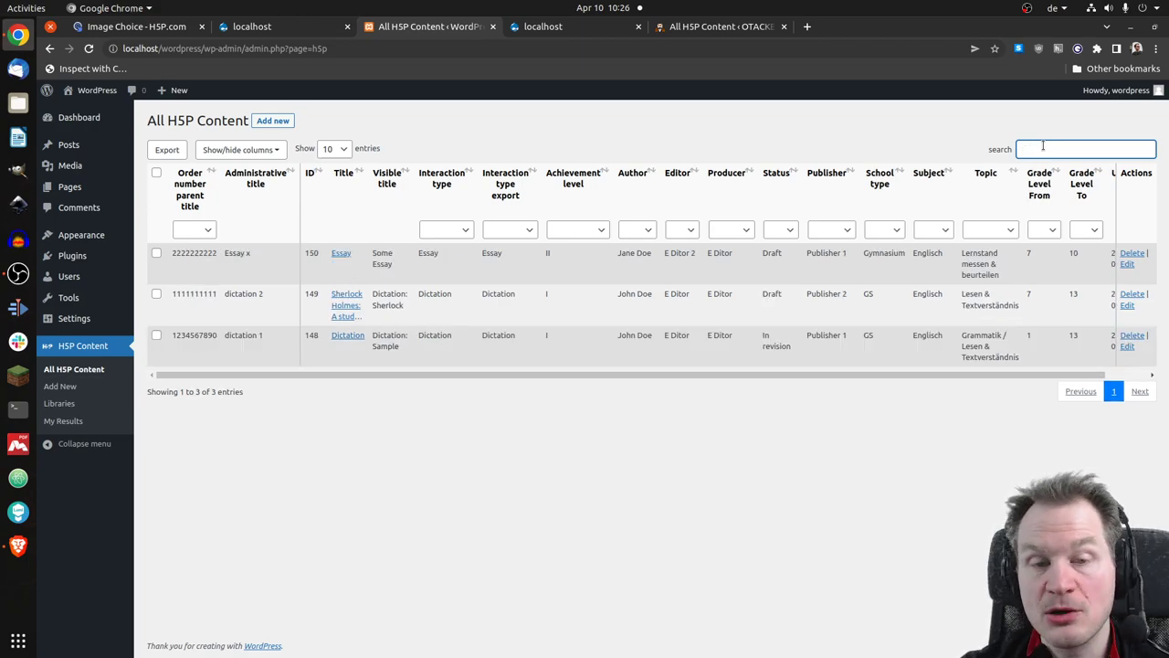
Step: Narrow the content table by searching for "dict" and filtering the publisher to Publisher 1
left_click(594, 233)
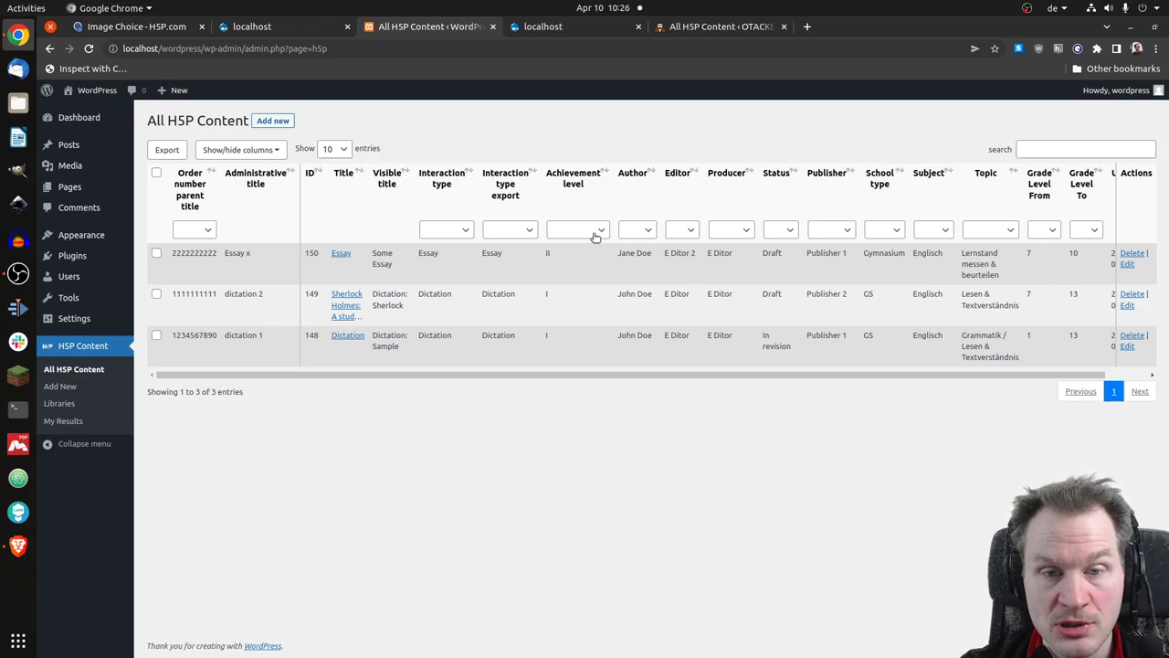
left_click(595, 235)
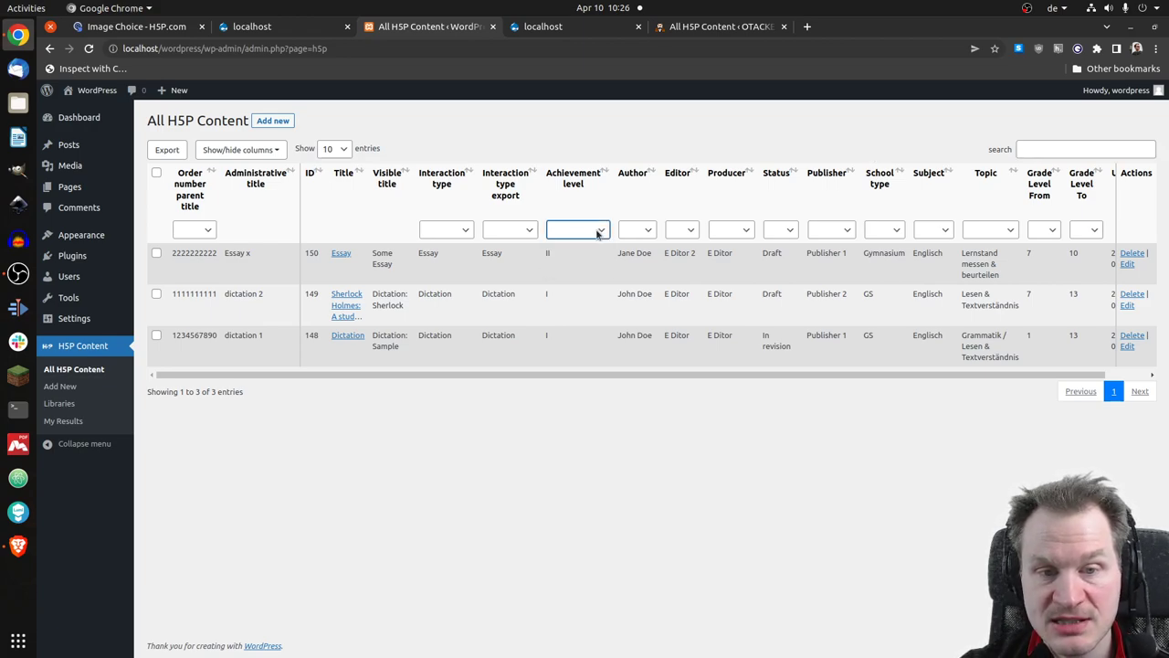
left_click(1080, 152)
type("dict")
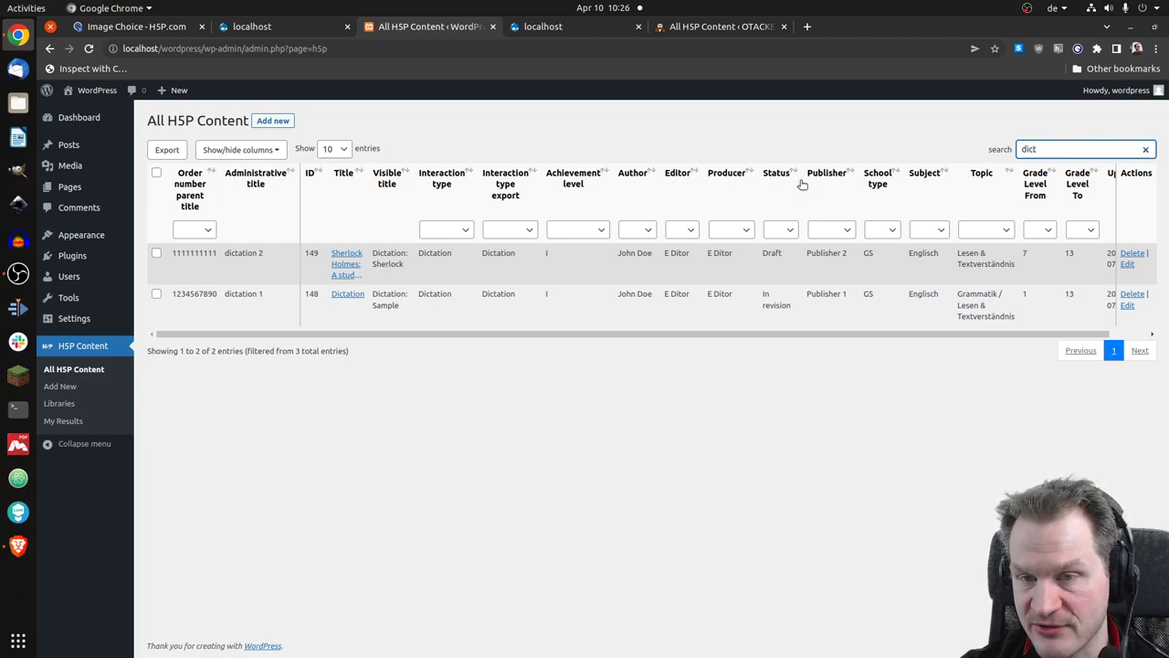
left_click(846, 231)
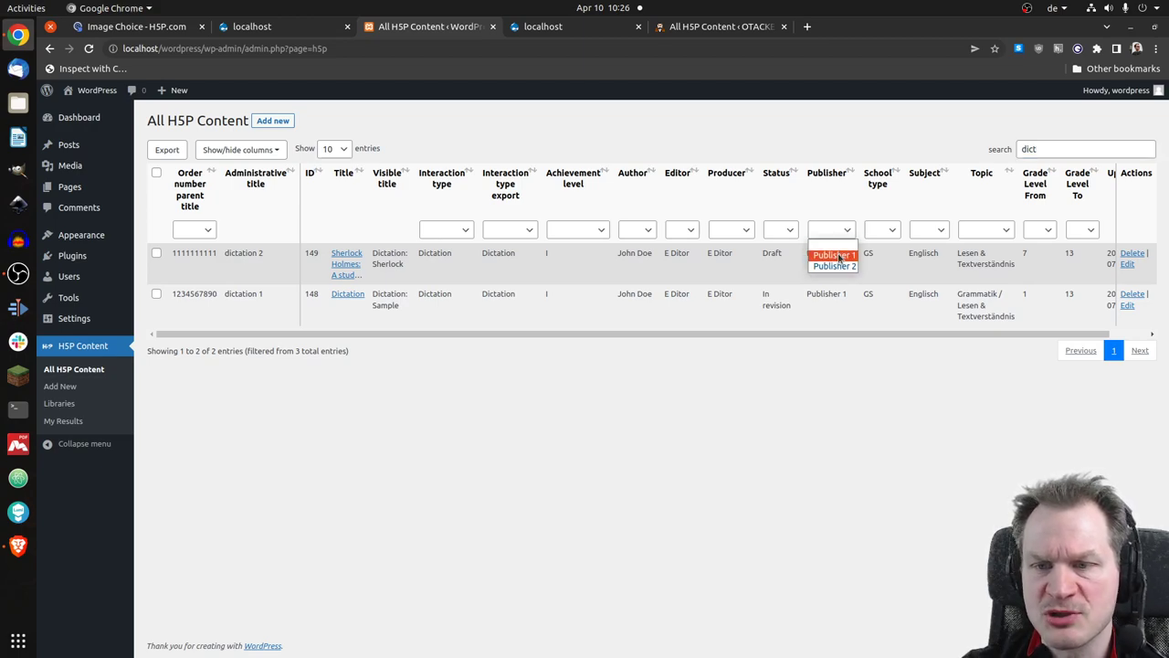
left_click(837, 256)
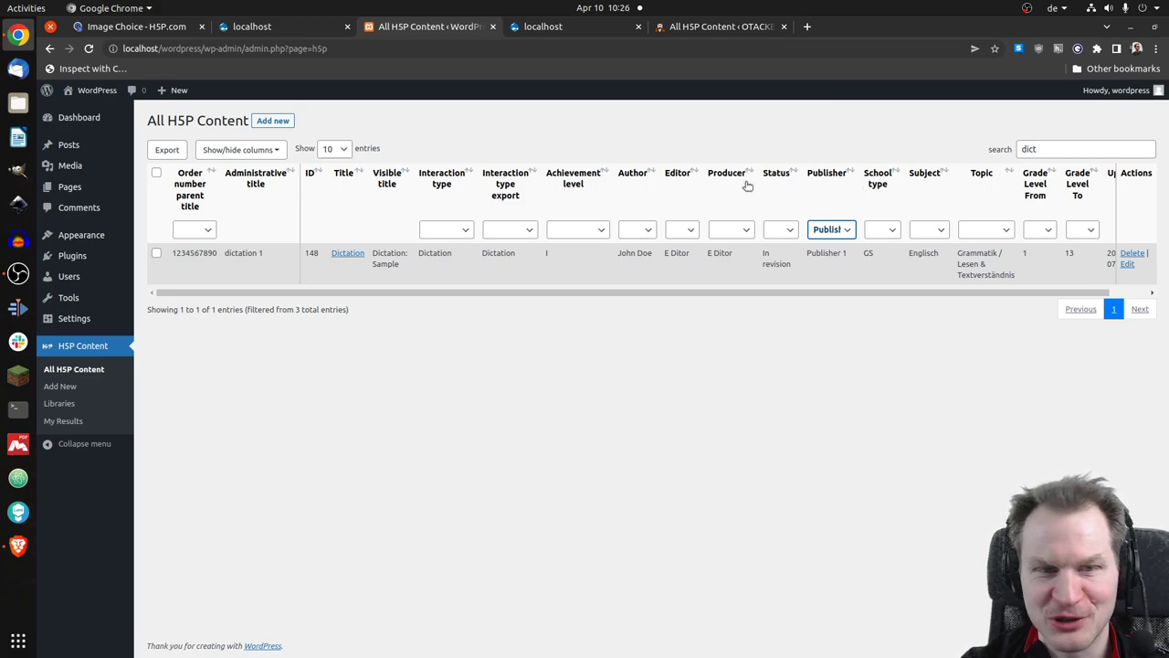
Step: View the options for entries per page, and reset the table's search term and publisher filter
left_click(342, 151)
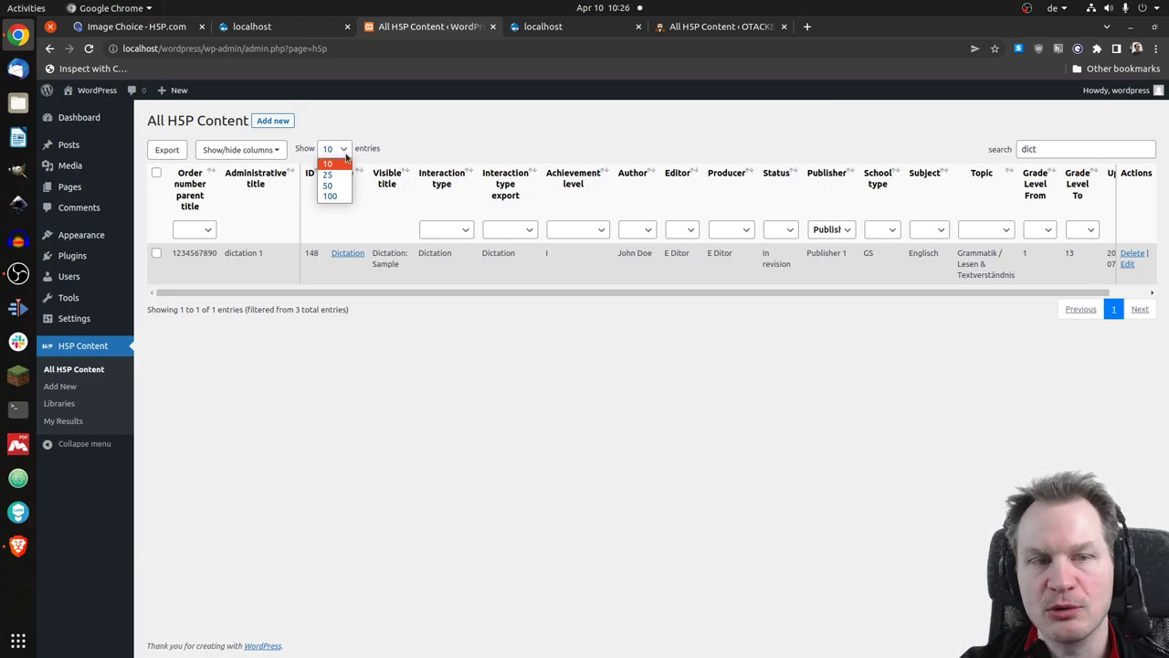
left_click(345, 153)
left_click(1066, 151)
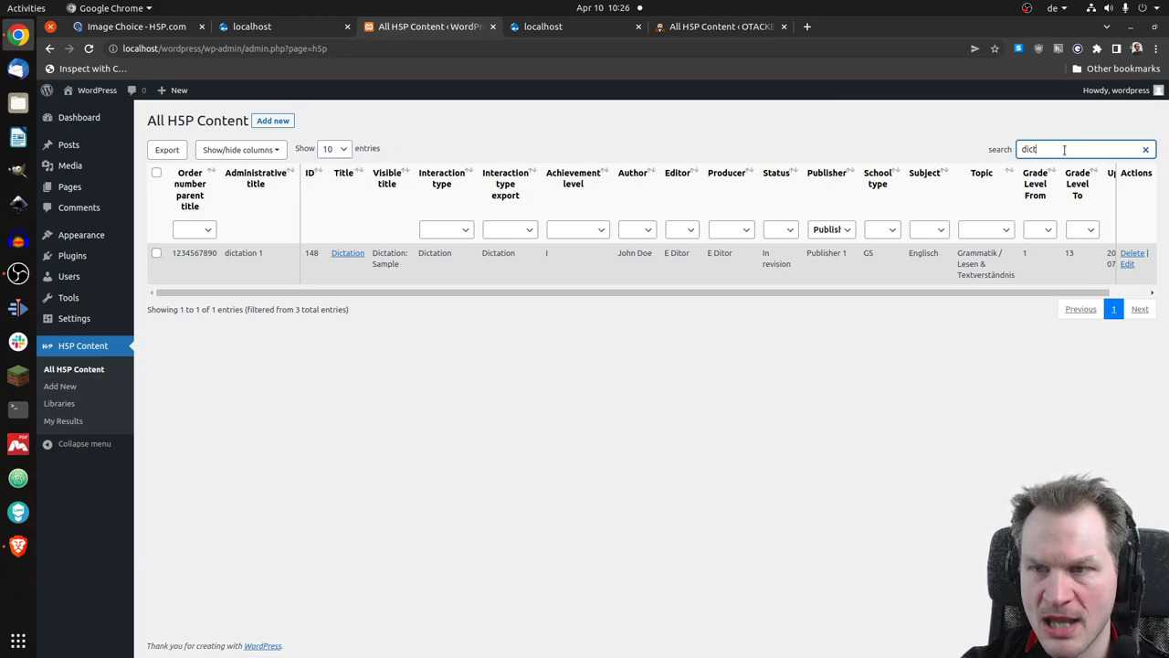
left_click(1146, 148)
left_click(841, 230)
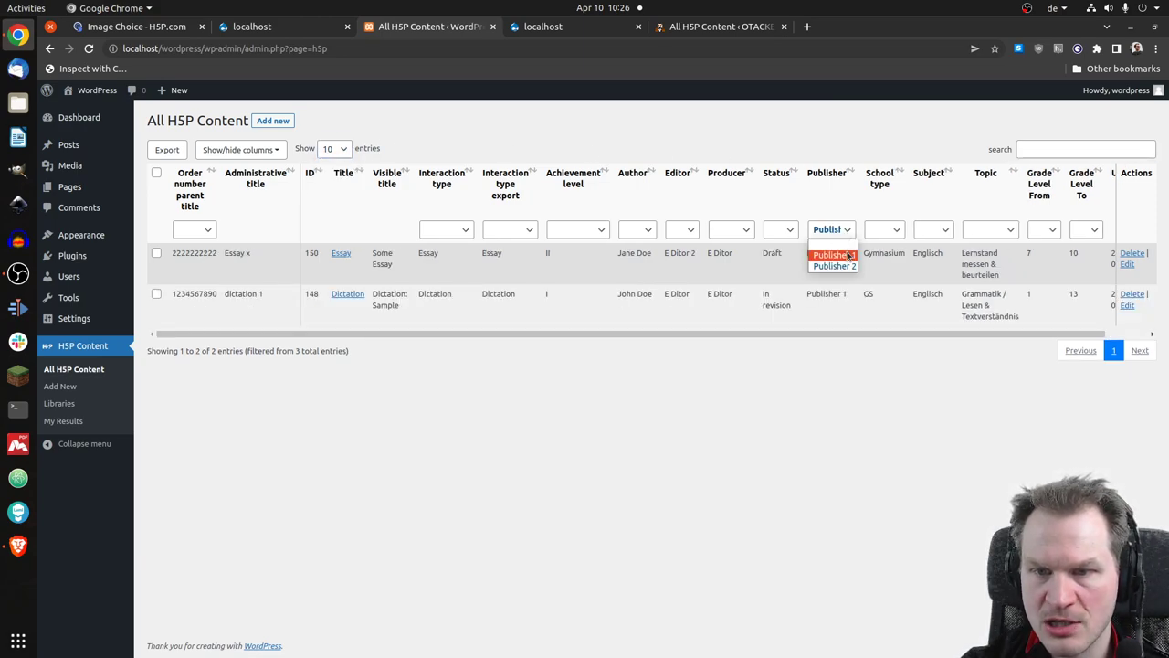
left_click(849, 245)
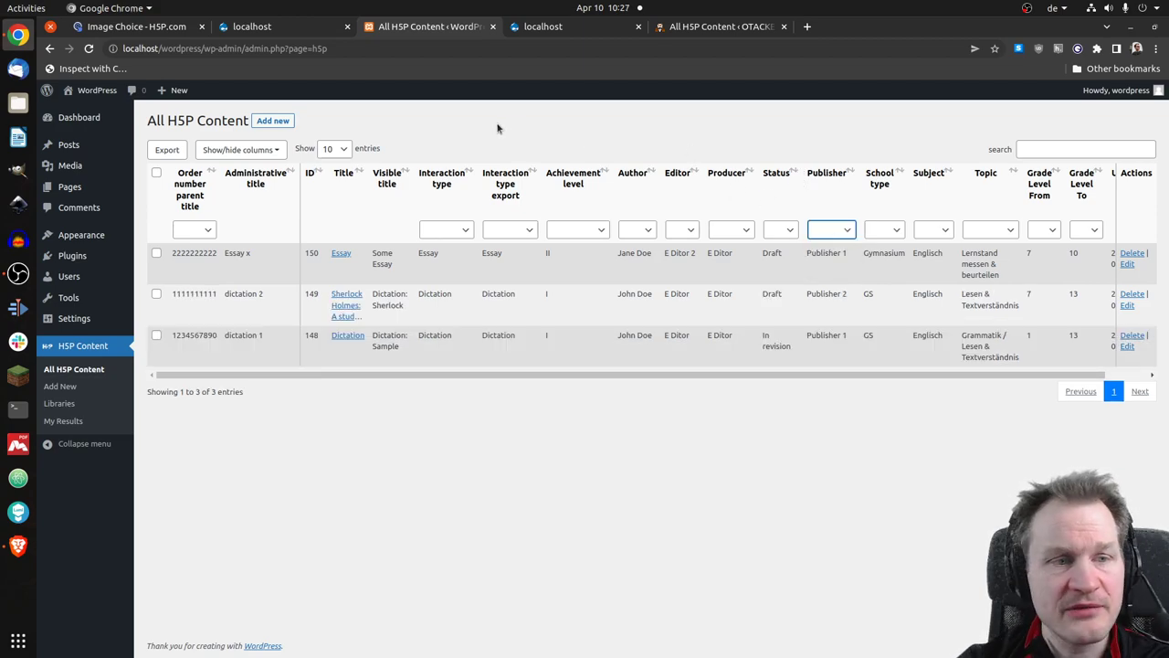
Step: Hide the School type, Subject, Grade Level From and Grade Level To columns in the content table
left_click(268, 152)
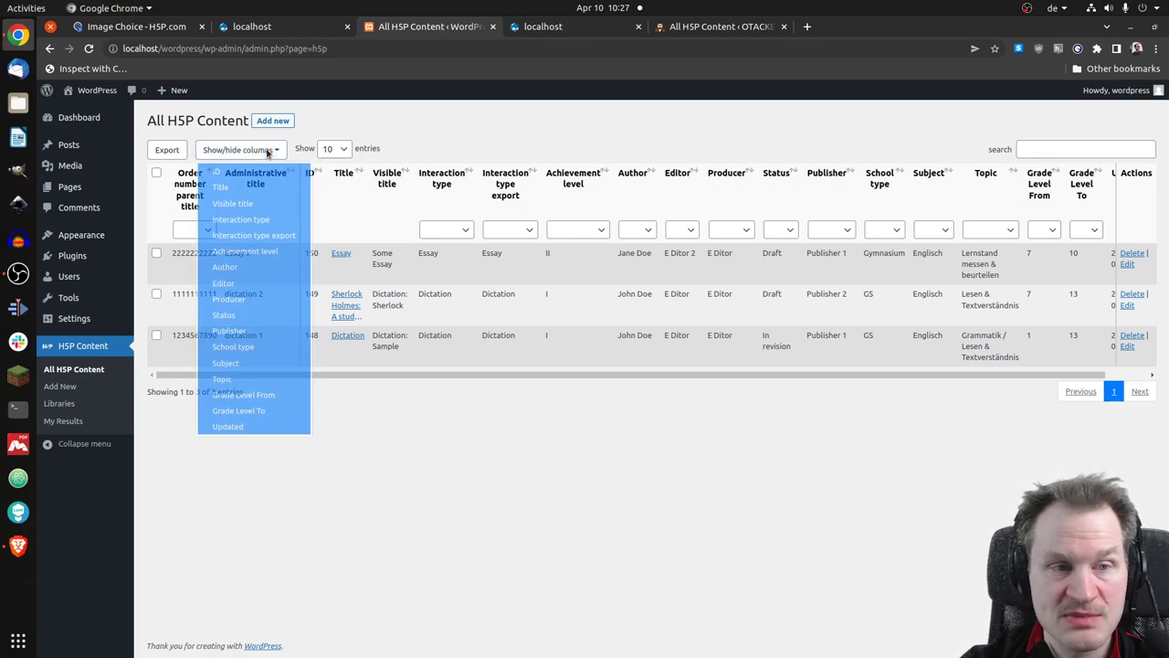
left_click(243, 348)
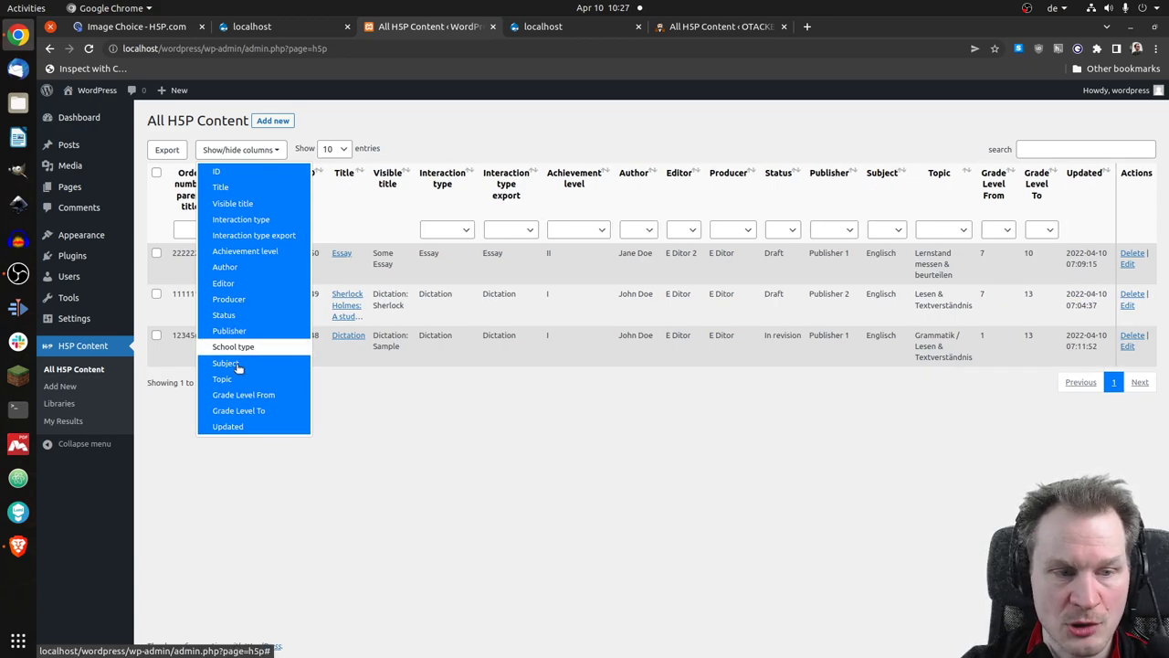
left_click(236, 364)
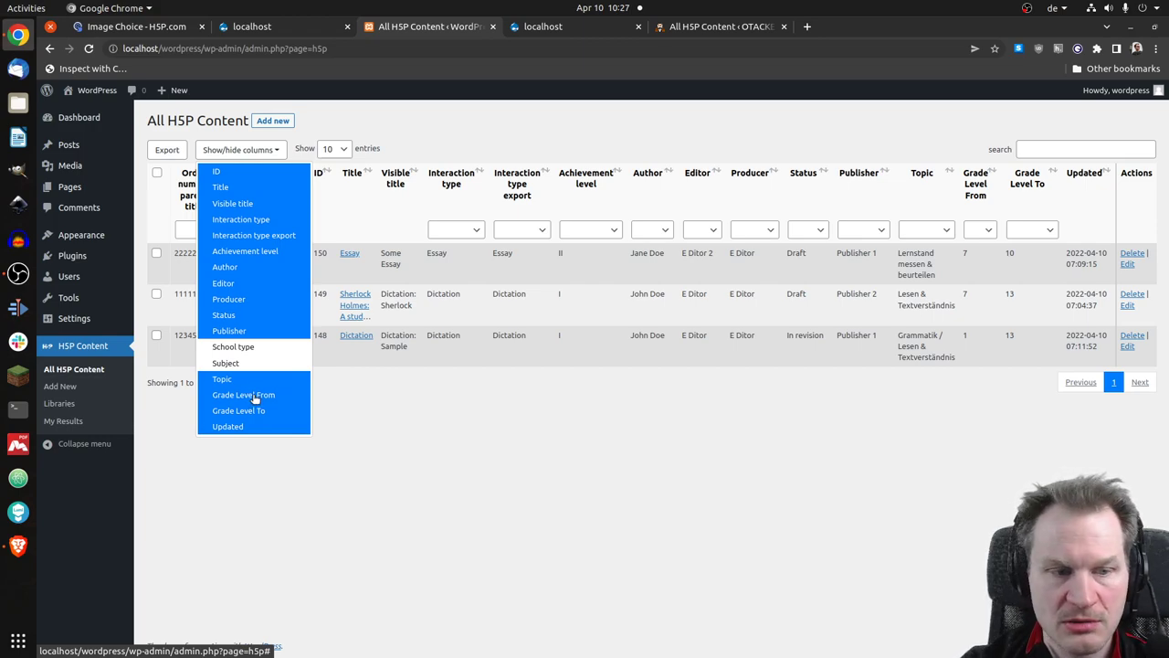
left_click(254, 396)
left_click(255, 412)
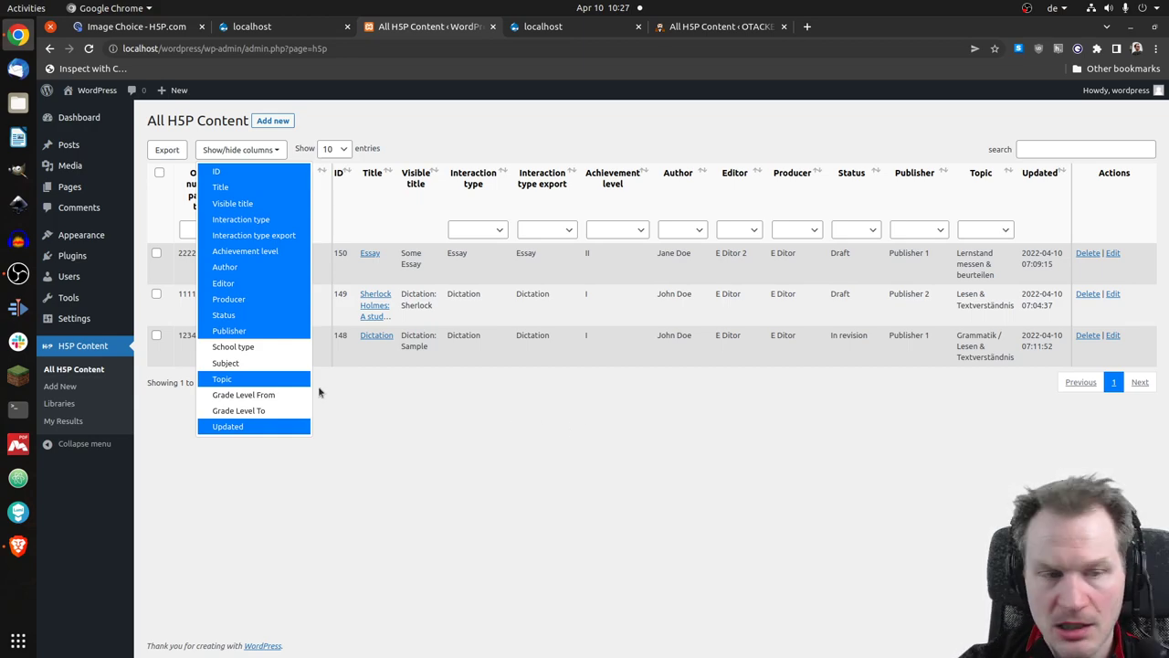
Step: Show the School type, Subject, Grade Level From and Grade Level To columns again in the content table
left_click(258, 349)
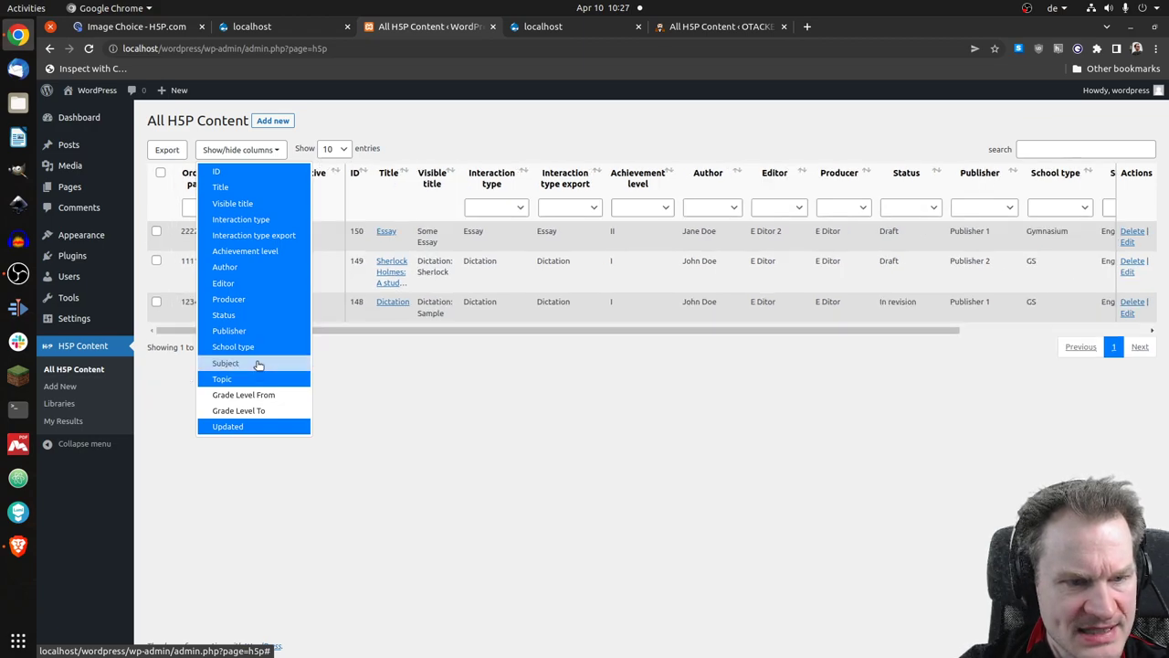
left_click(259, 364)
left_click(237, 396)
left_click(238, 410)
left_click(537, 455)
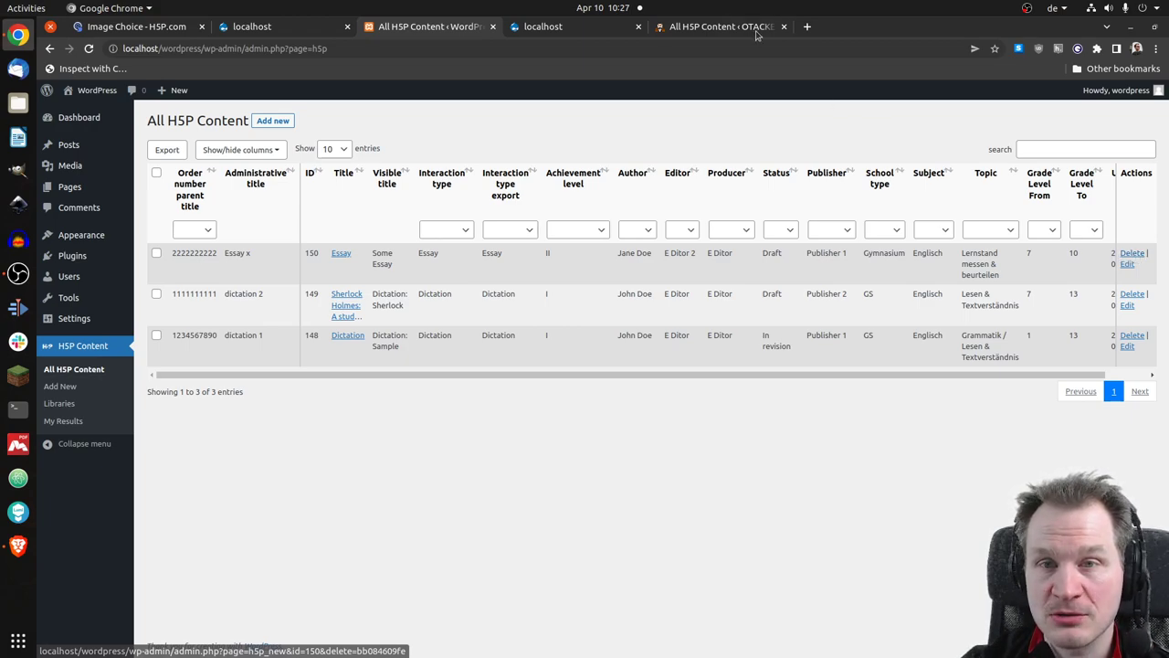
Step: Open the KewAr Code "Test" content for editing on OTACKE'S LAB and return to the localhost H5P content list
left_click(722, 27)
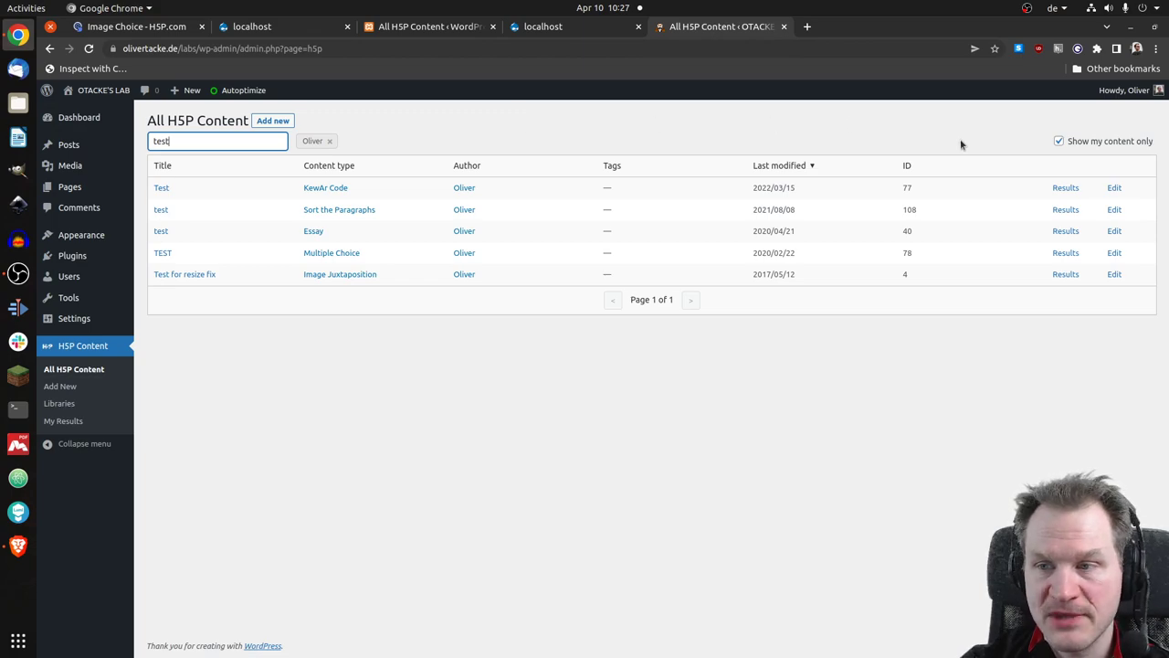
left_click(1115, 188)
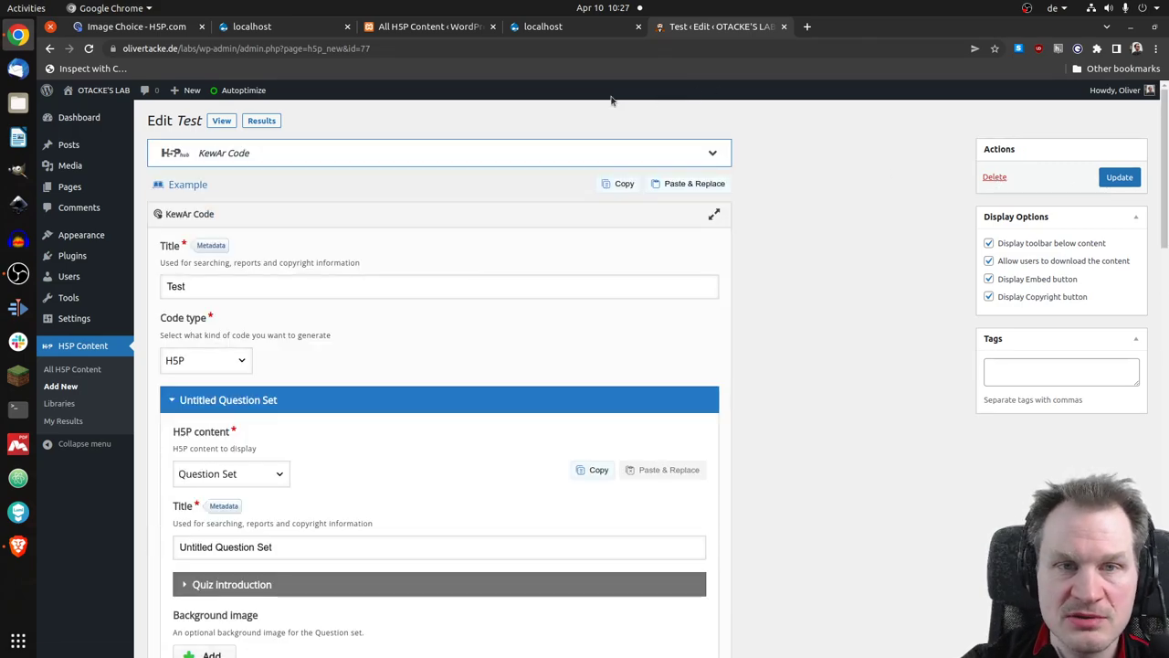
left_click(449, 32)
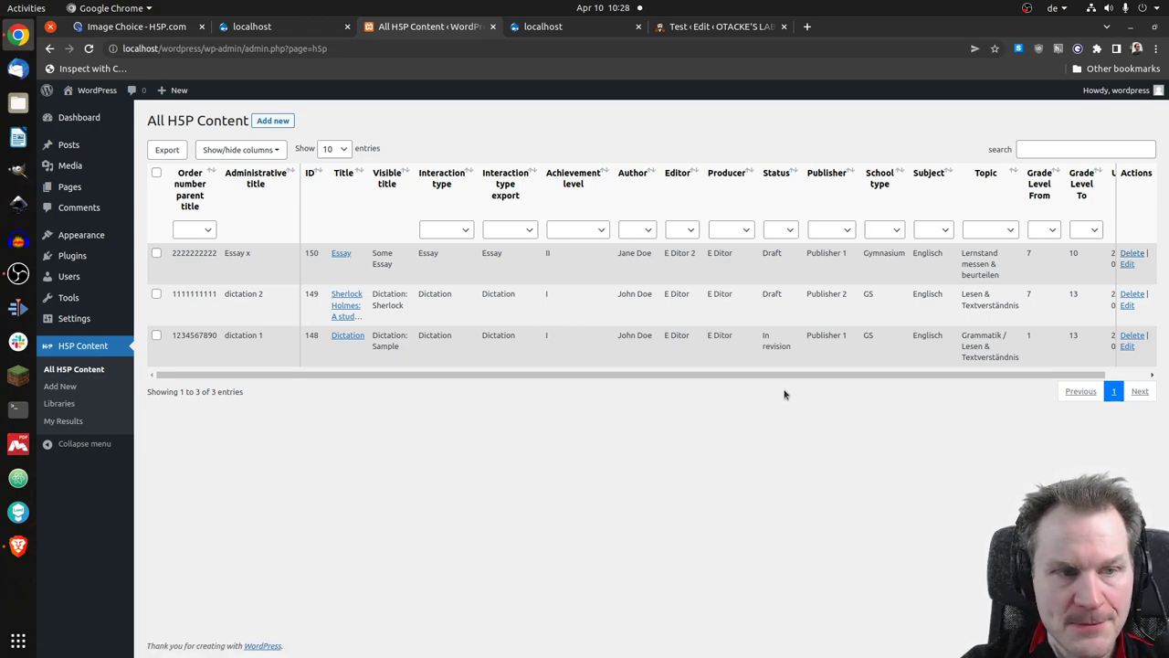
Step: Export the "Essay x" and "dictation 2" contents together as a ZIP file on the Desktop, and inspect the files in the archive
left_click_drag(744, 375, 757, 380)
scroll(758, 380, "right", 1)
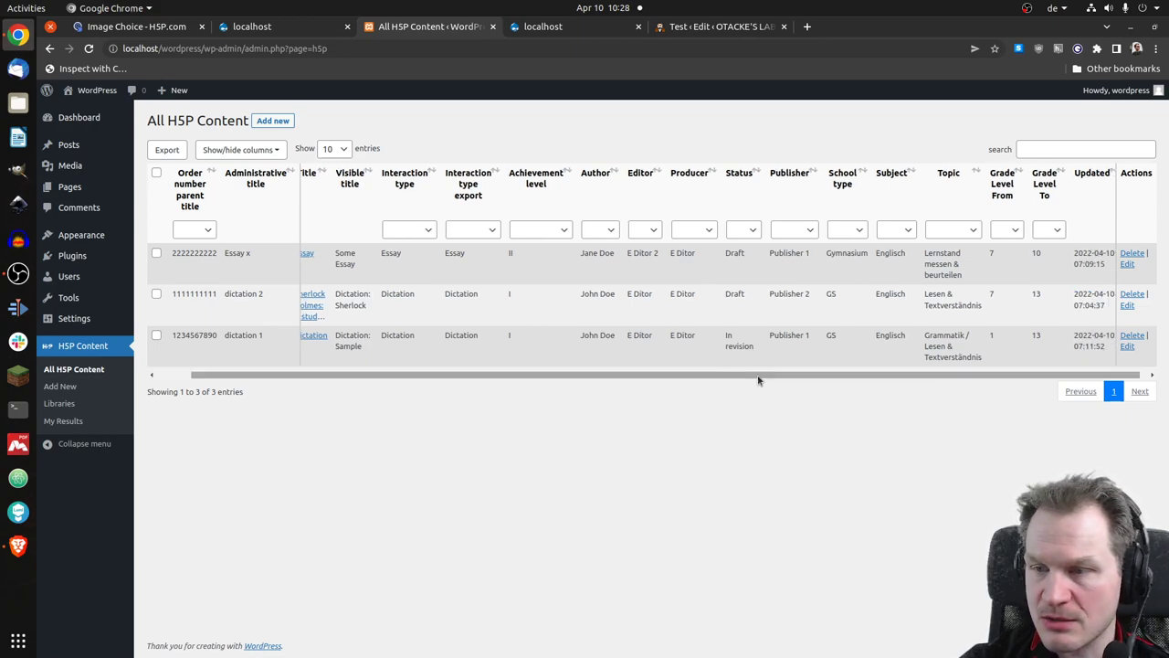
scroll(757, 380, "left", 2)
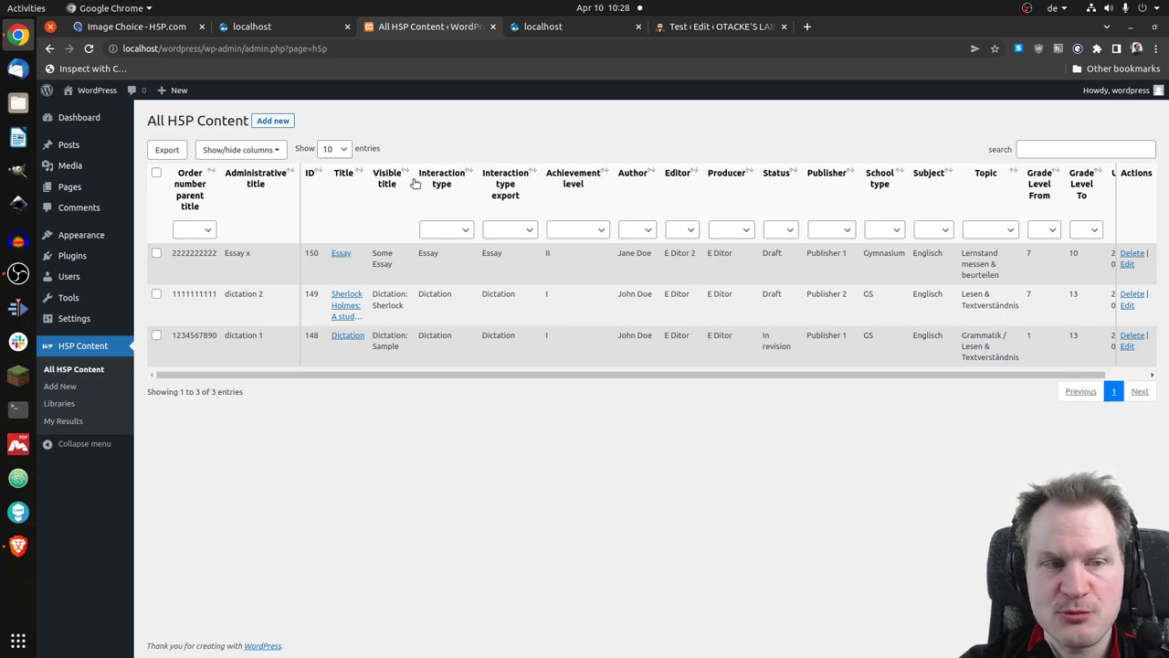
left_click(157, 253)
left_click(156, 294)
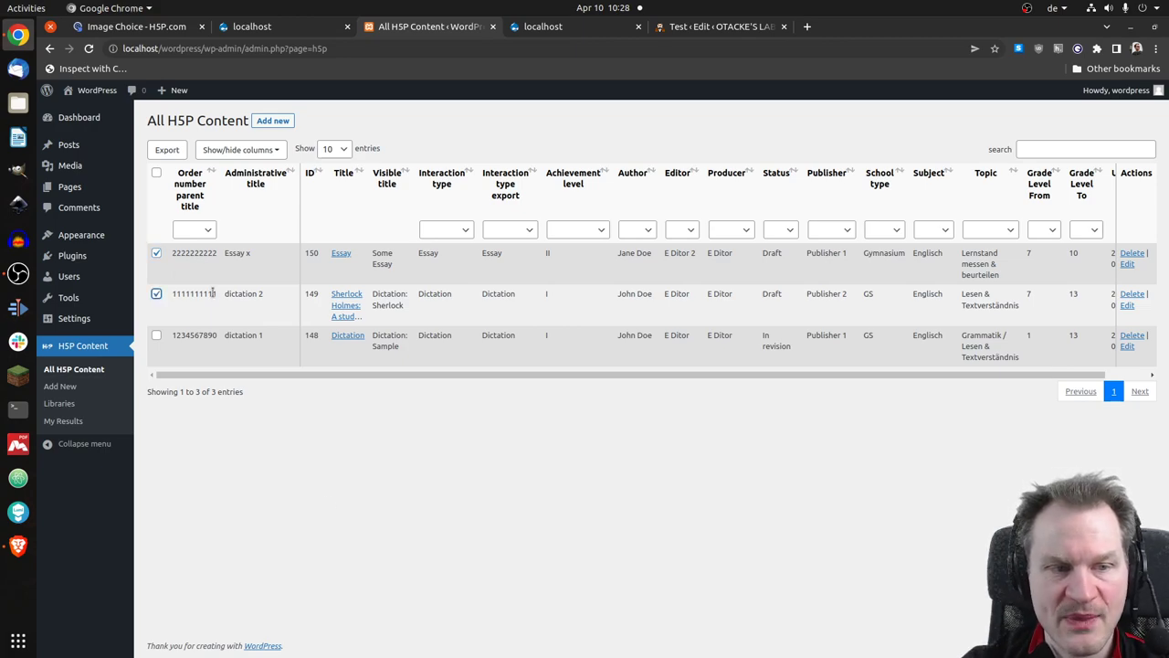
left_click(167, 150)
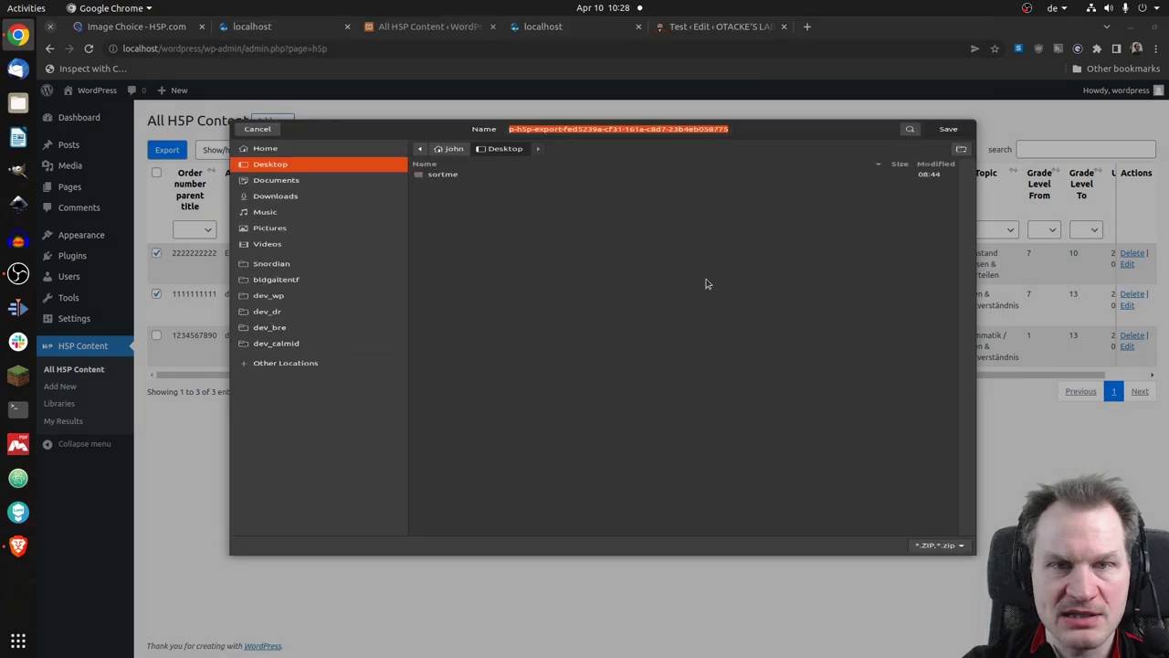
key("Return")
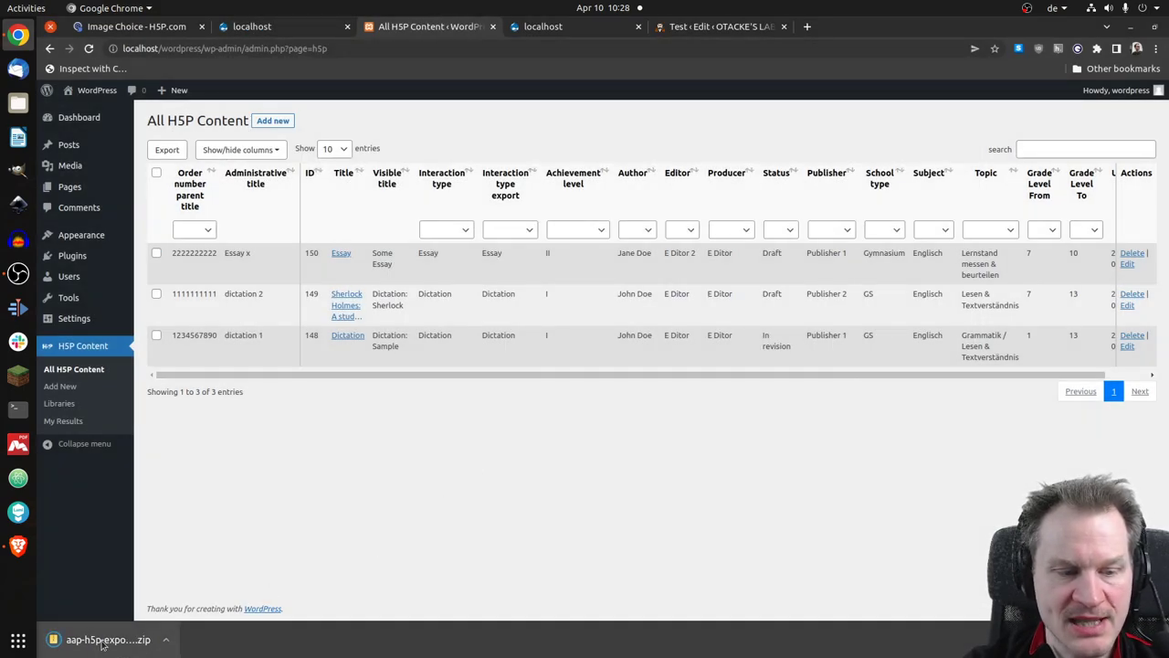
left_click(103, 644)
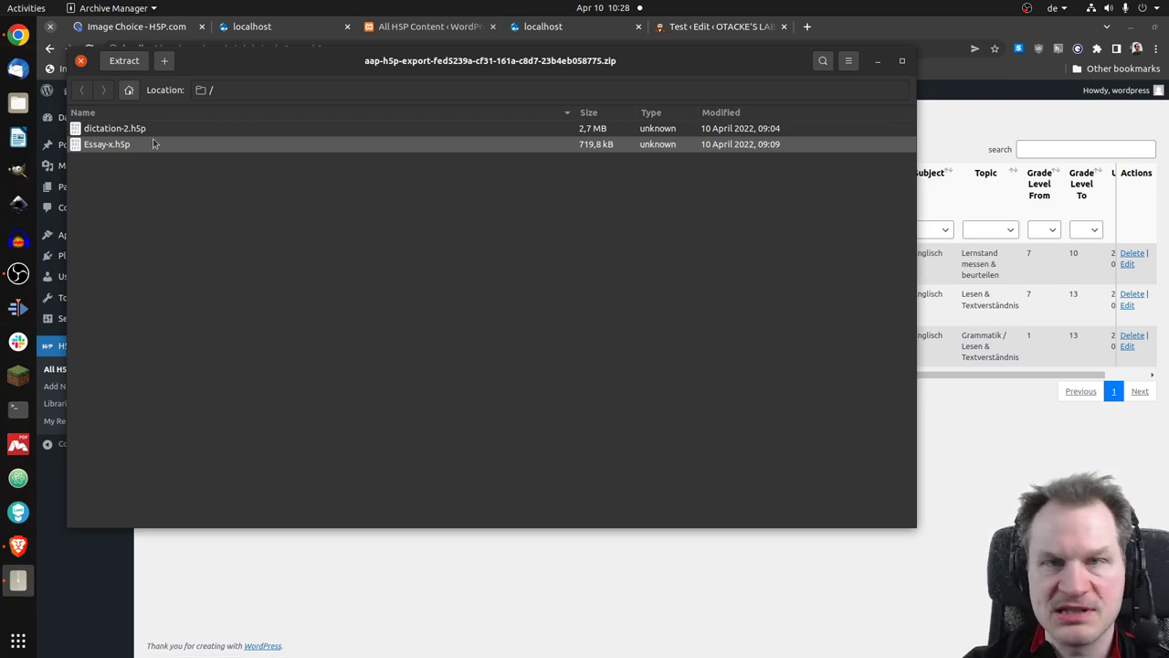
left_click(81, 61)
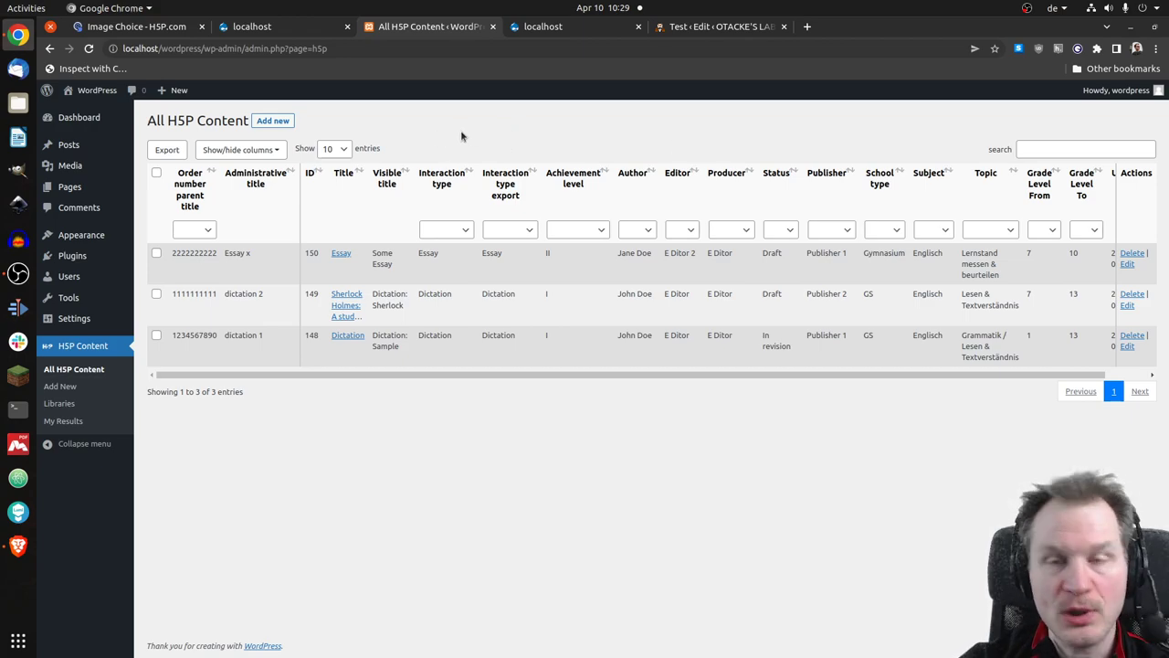
Step: Start a new H5P content of type Essay and title it "Essay 2"
left_click(272, 122)
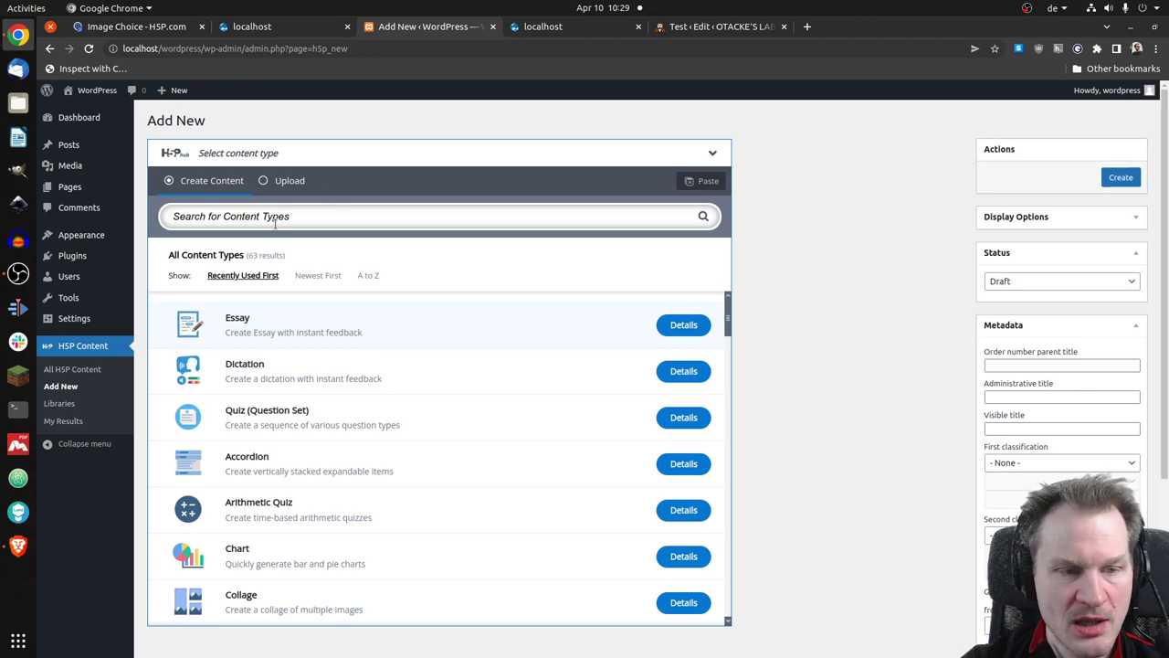
left_click(327, 325)
left_click(325, 283)
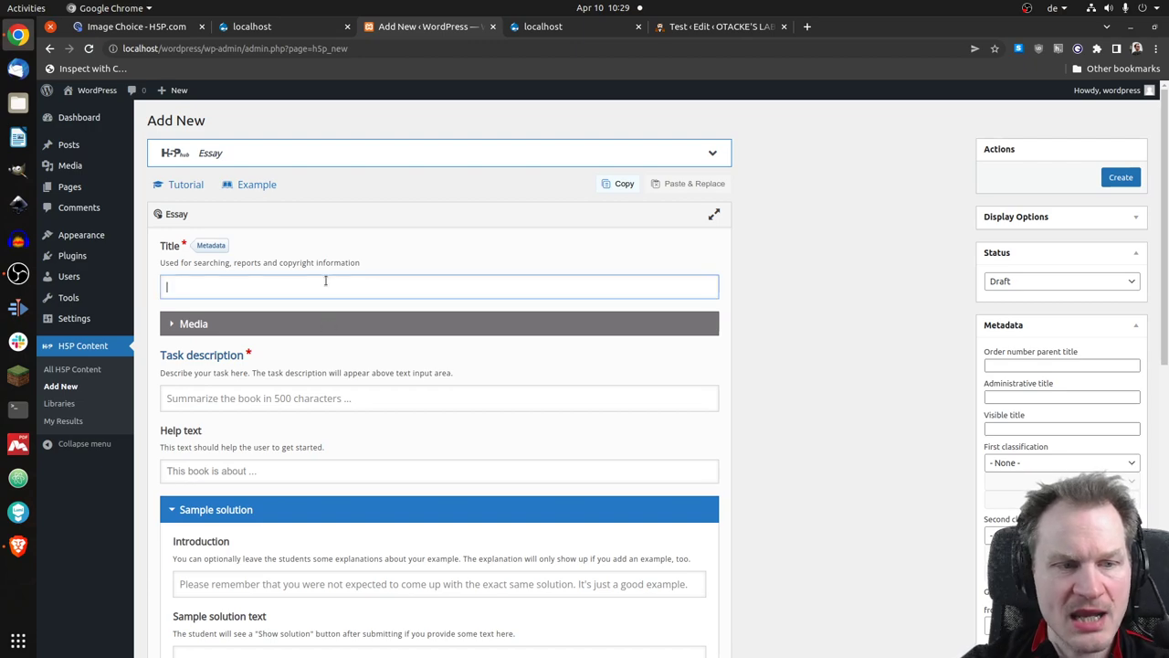
type("Es")
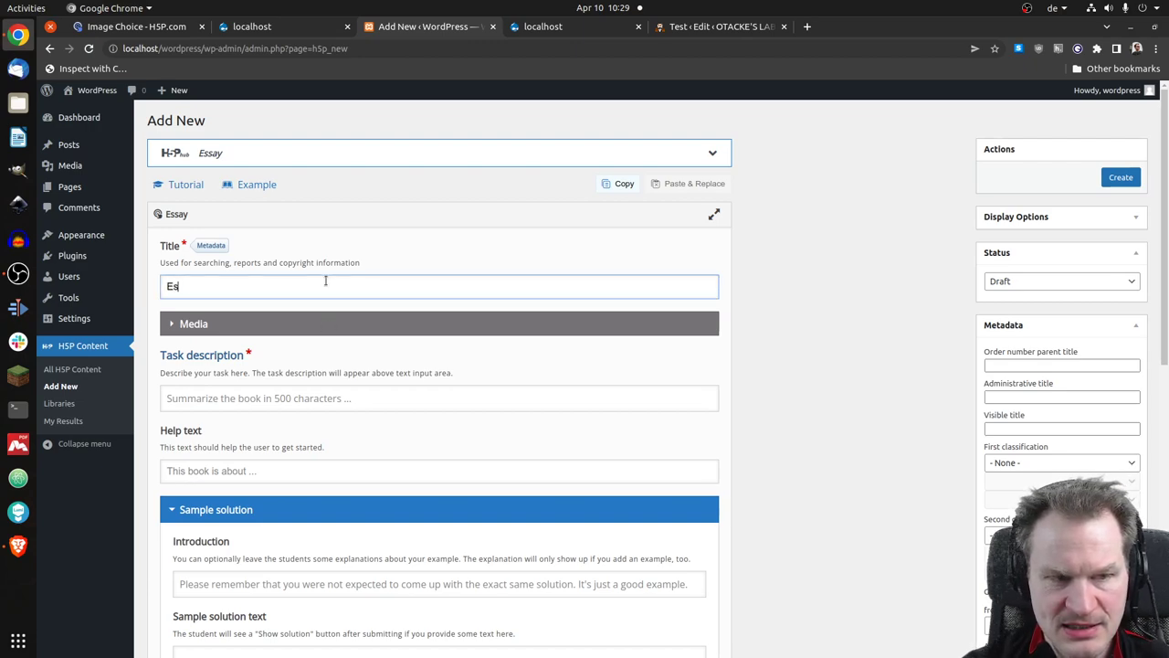
type("say 2")
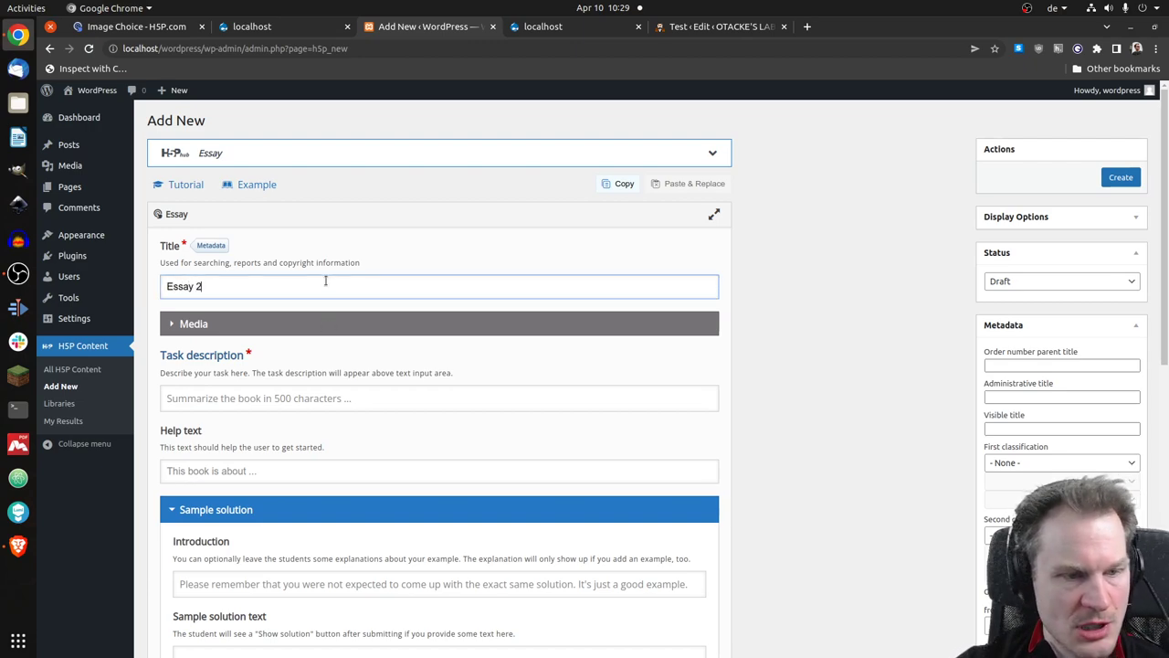
Step: Enter "Write something" as the essay's task description
scroll(339, 321, "down", 1)
left_click(384, 340)
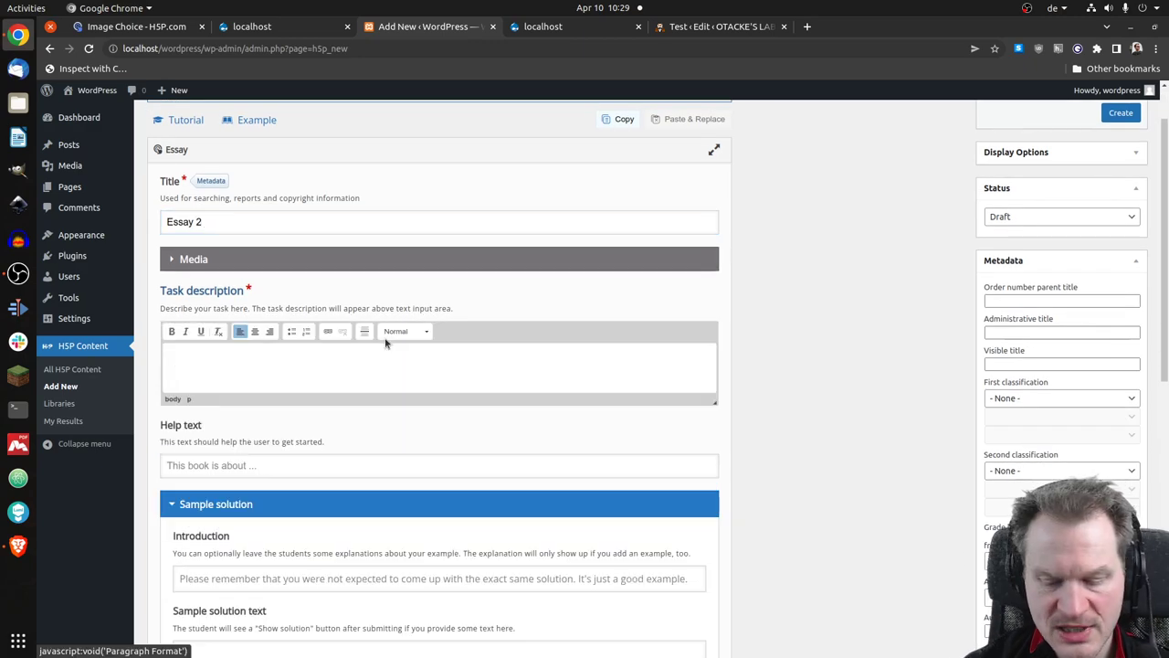
type("Write ")
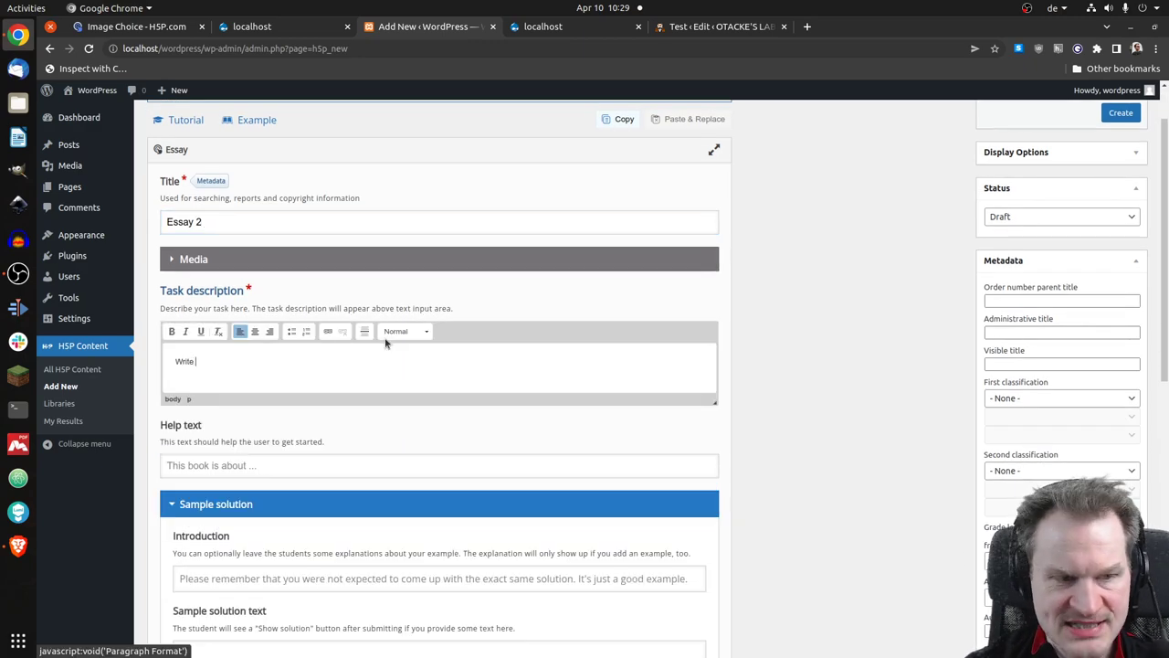
type("something")
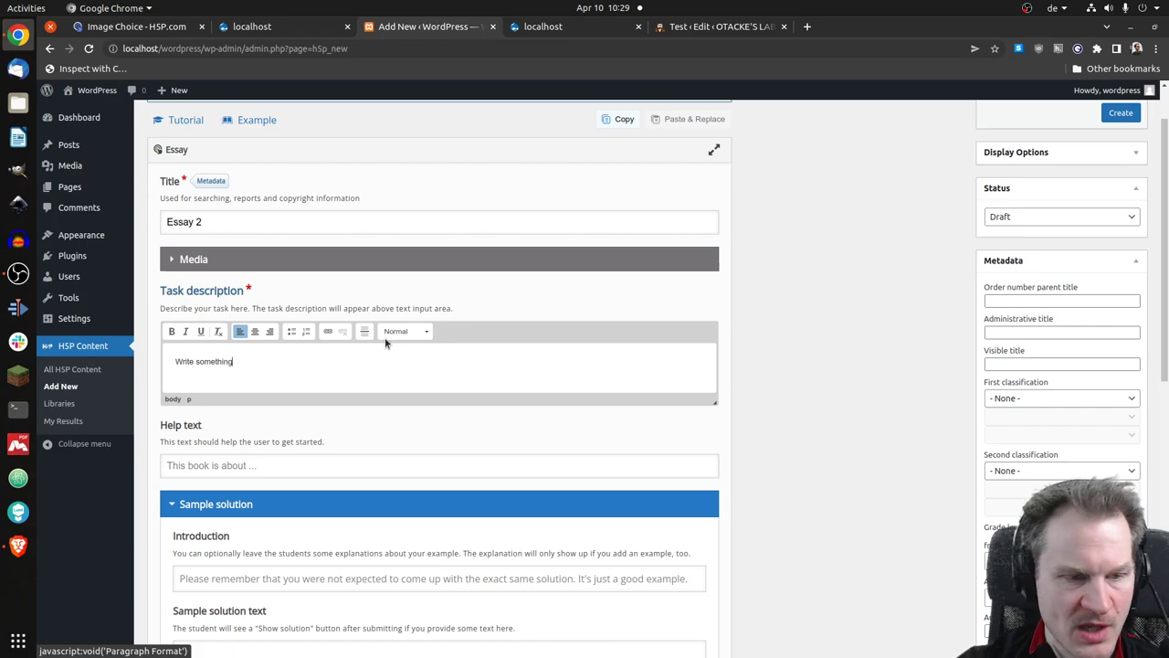
Step: Enable "Ignore scoring" in the essay's behavioural settings
scroll(393, 343, "down", 5)
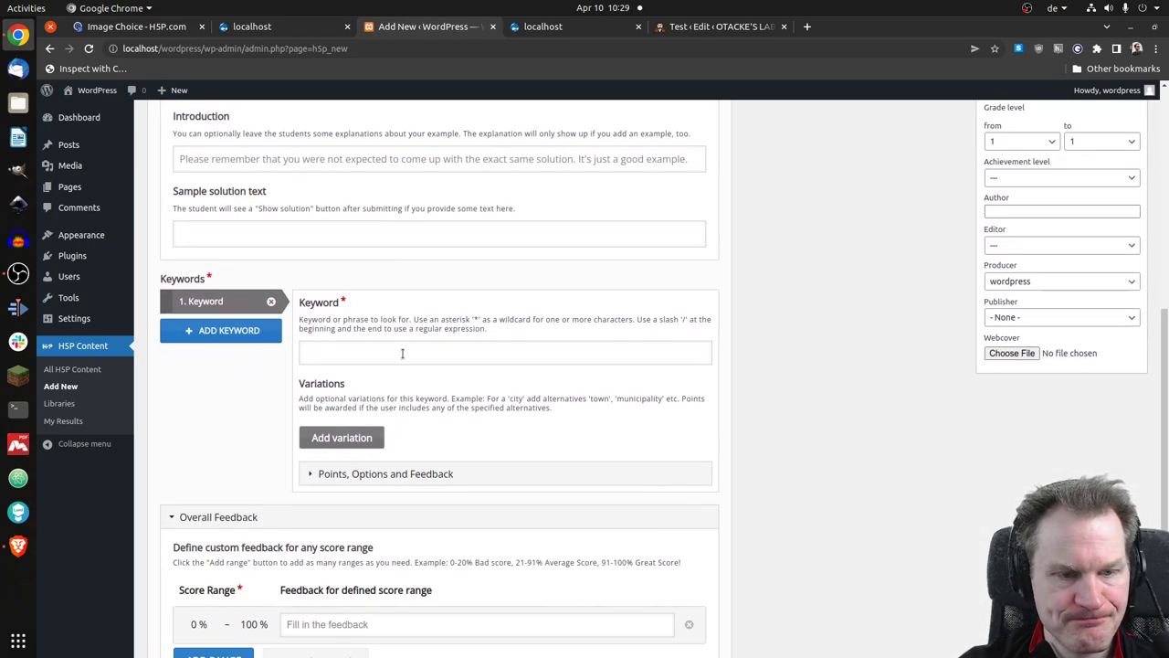
scroll(402, 354, "down", 2)
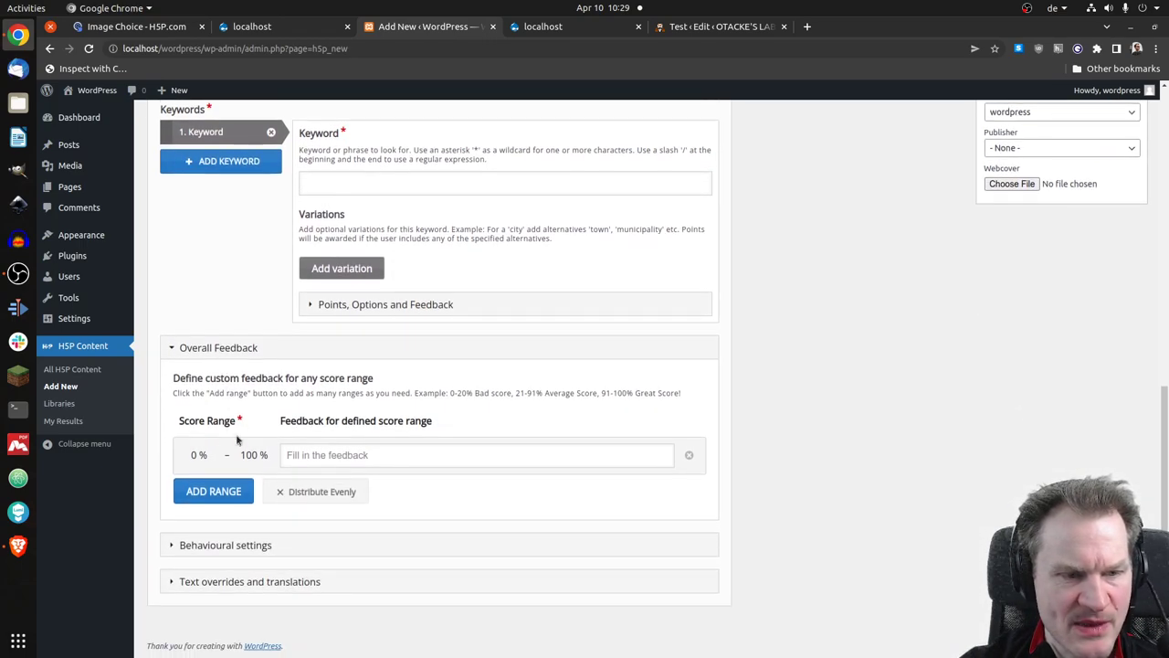
left_click(261, 544)
scroll(262, 512, "down", 2)
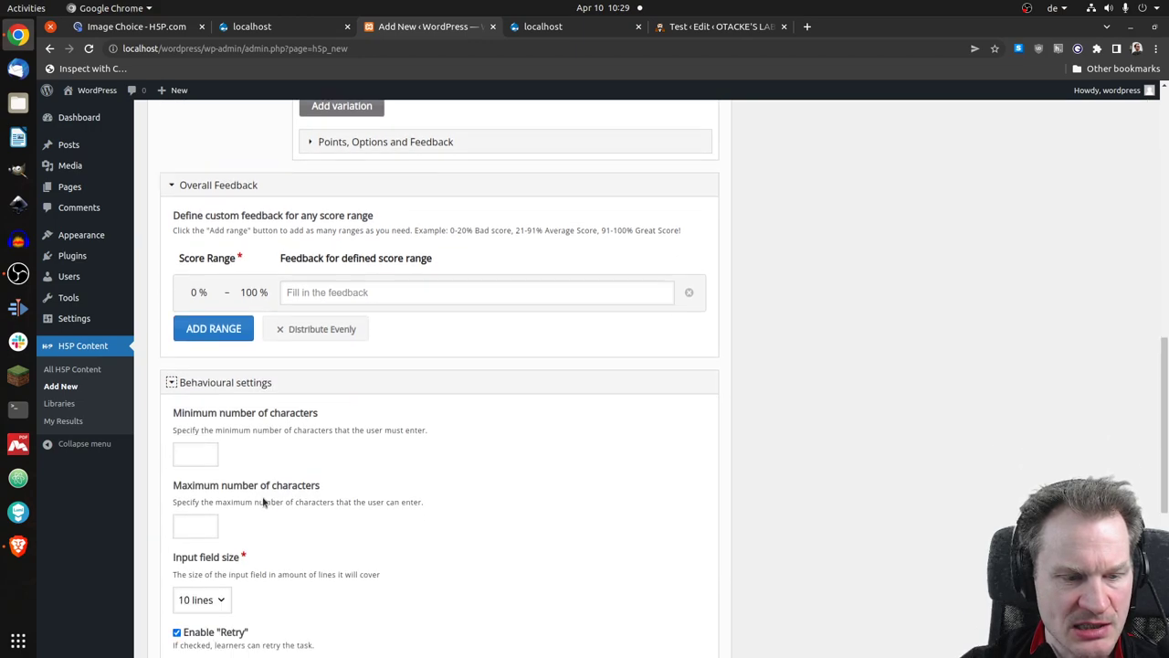
scroll(263, 501, "down", 4)
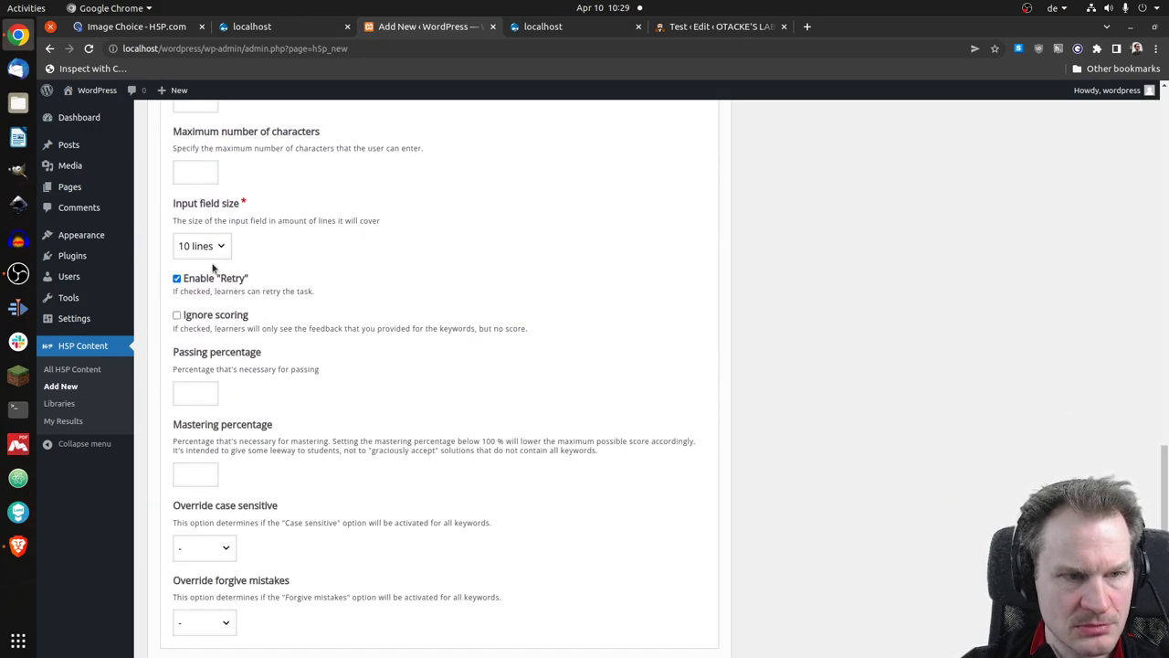
scroll(256, 302, "down", 1)
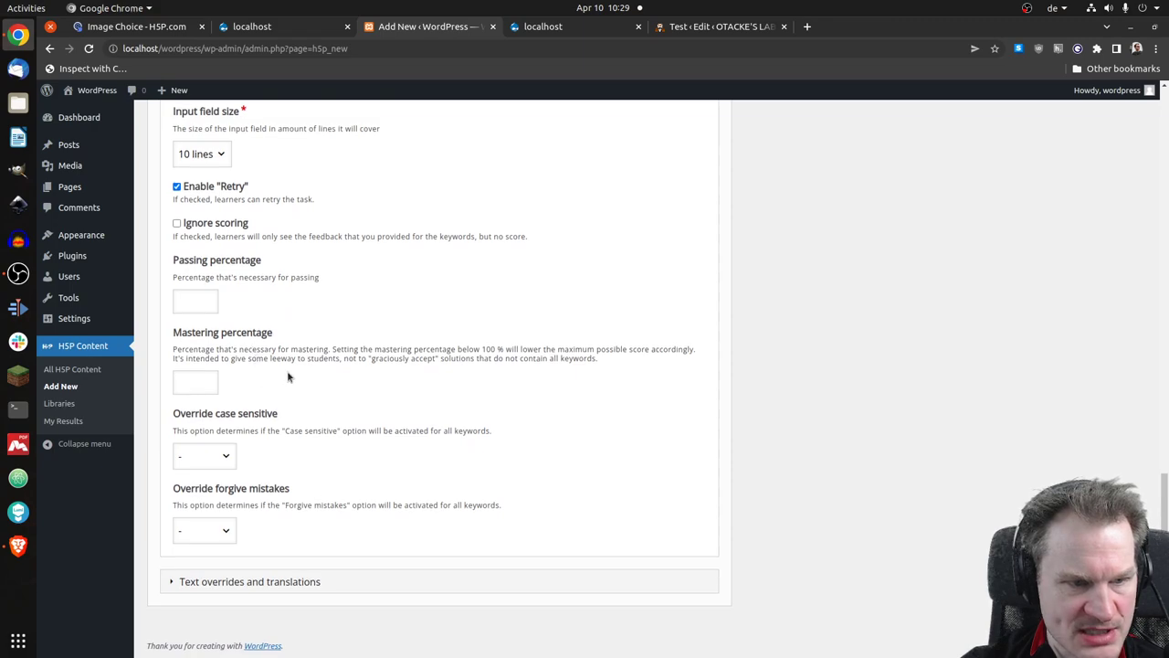
scroll(287, 377, "up", 3)
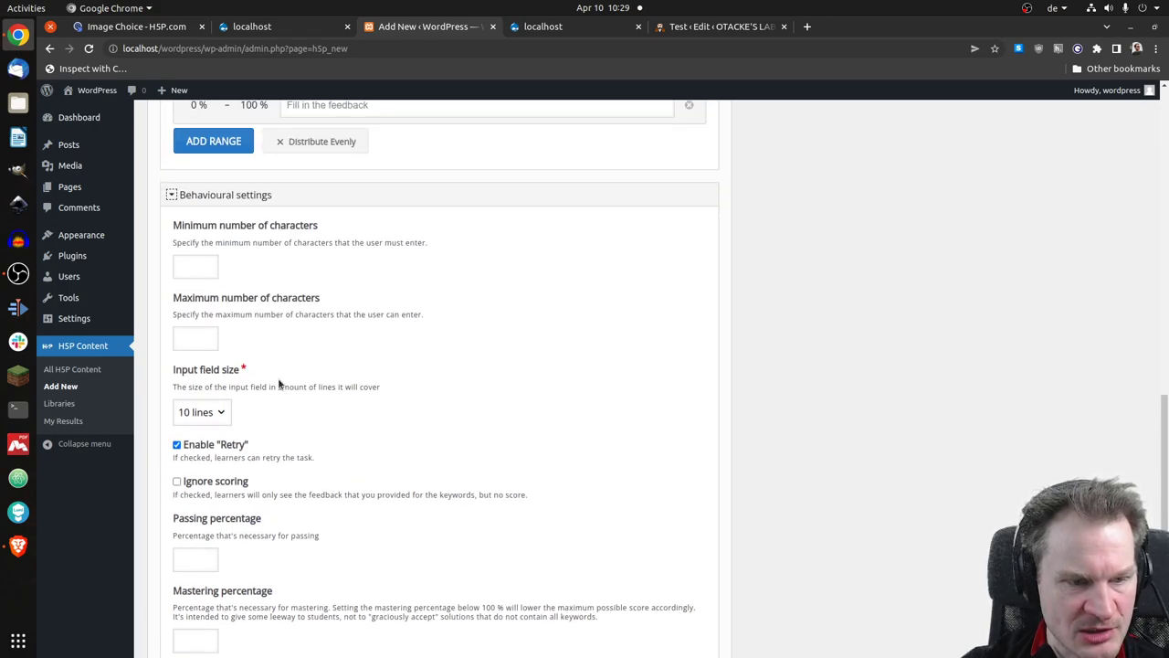
left_click(215, 484)
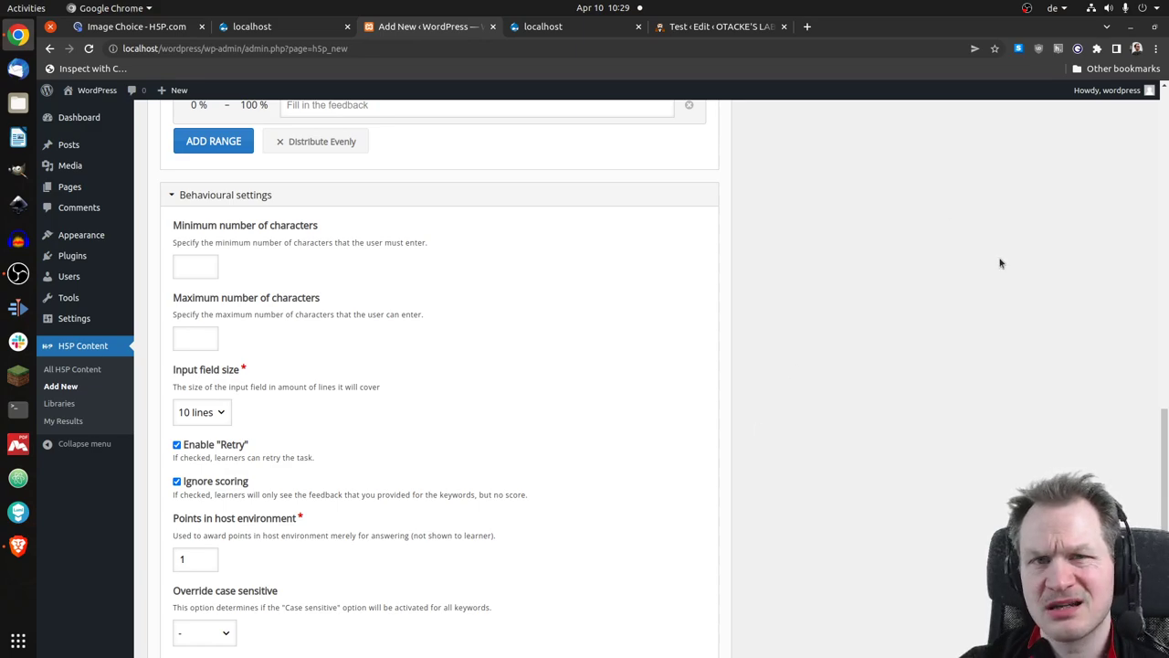
Step: Compare the new essay's sidebar options with those of the "Test" content on OTACKE'S LAB, and return to the essay on localhost
scroll(1005, 258, "down", 2)
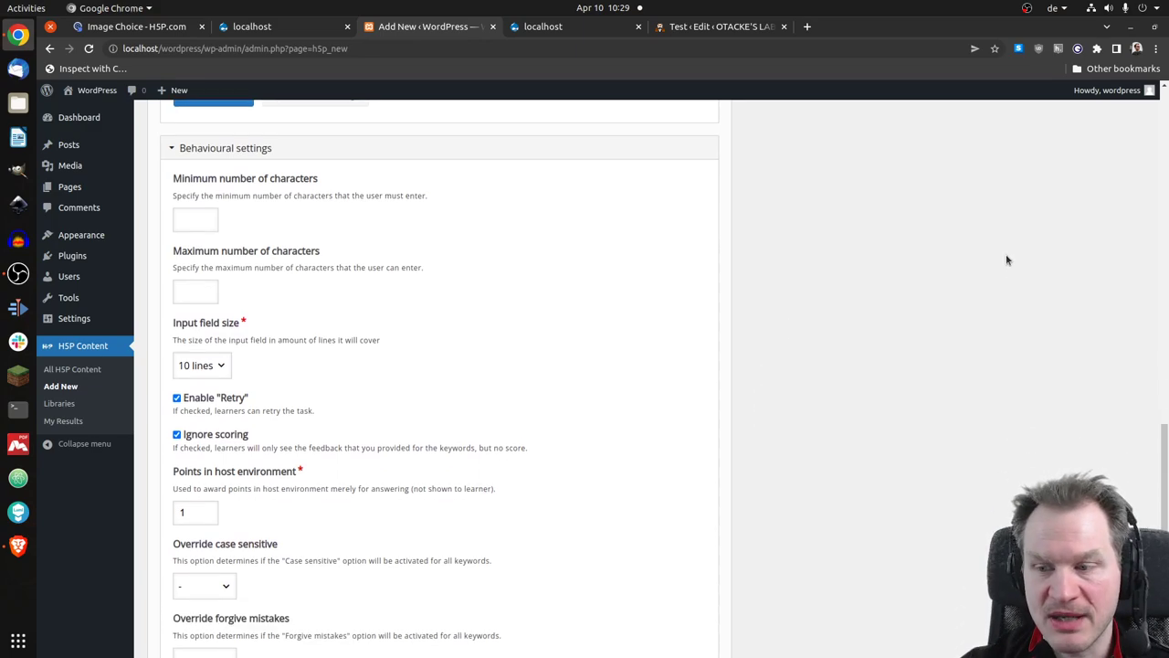
scroll(952, 281, "up", 4)
scroll(941, 270, "up", 4)
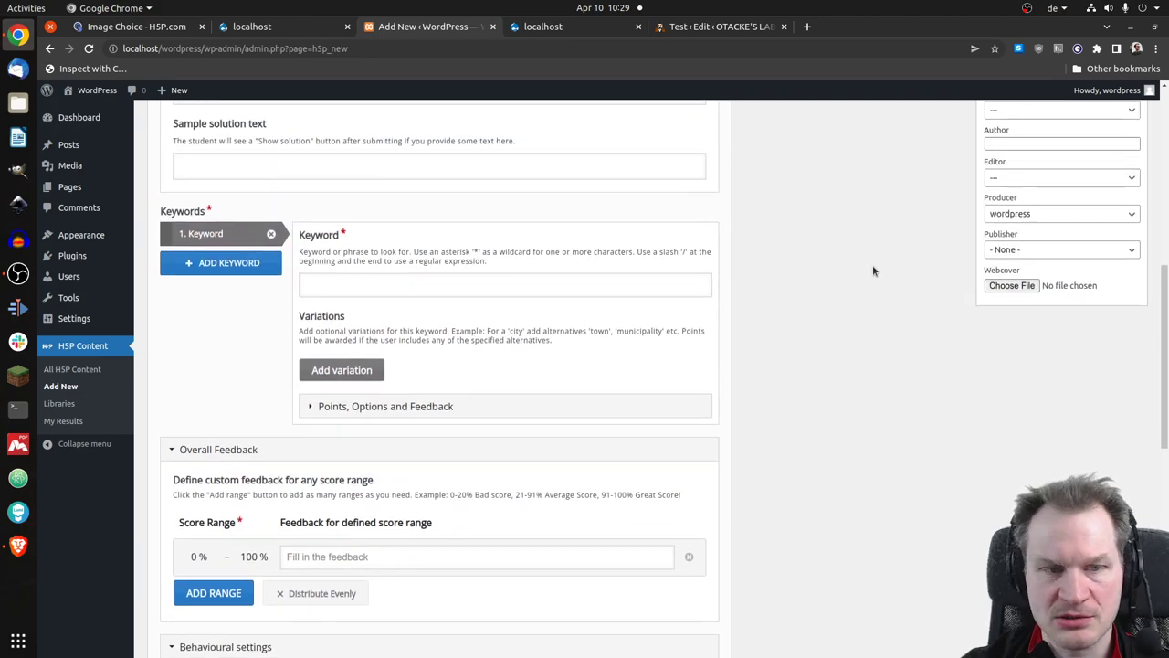
scroll(896, 266, "down", 1)
scroll(862, 268, "up", 3)
scroll(862, 268, "up", 2)
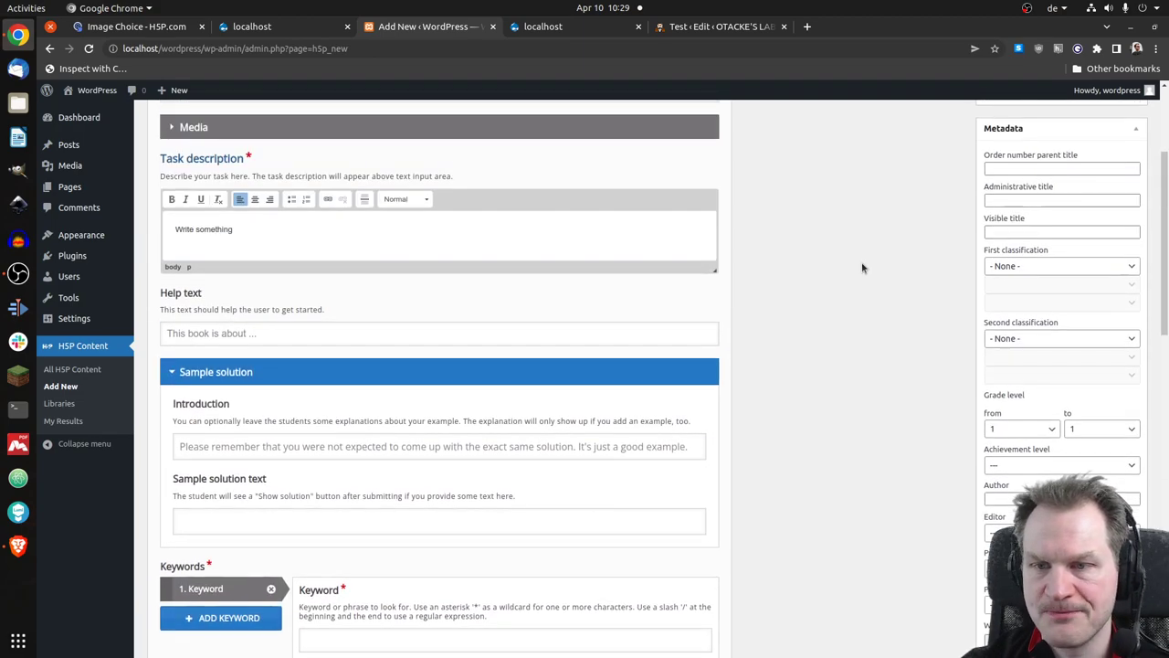
scroll(829, 270, "up", 2)
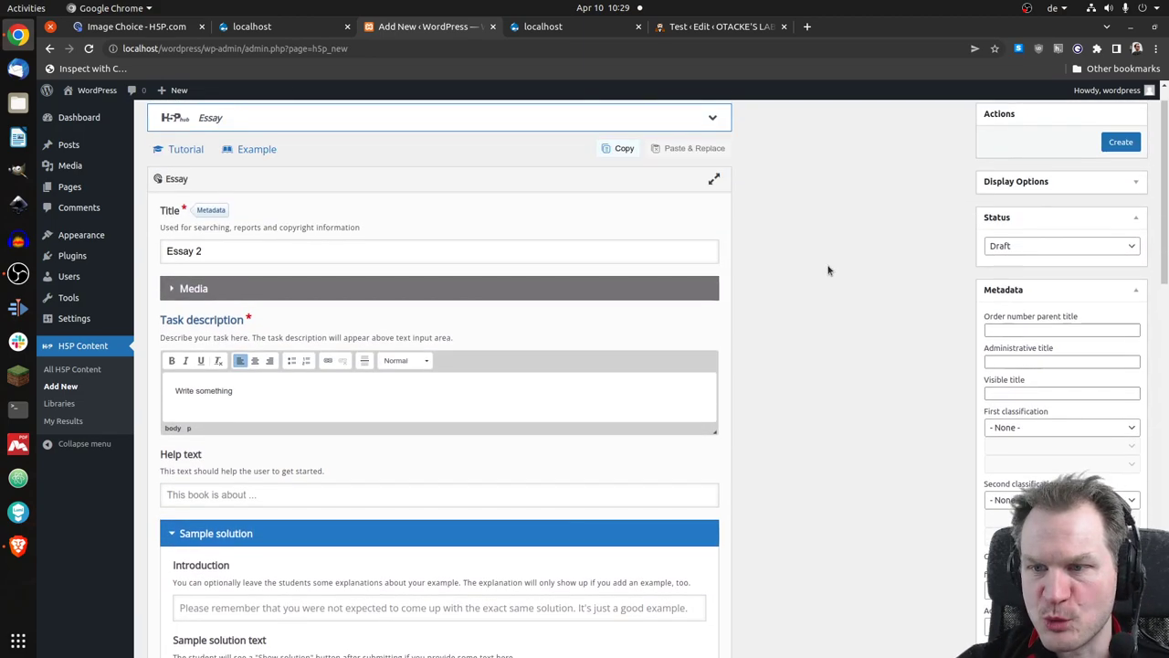
scroll(915, 272, "up", 1)
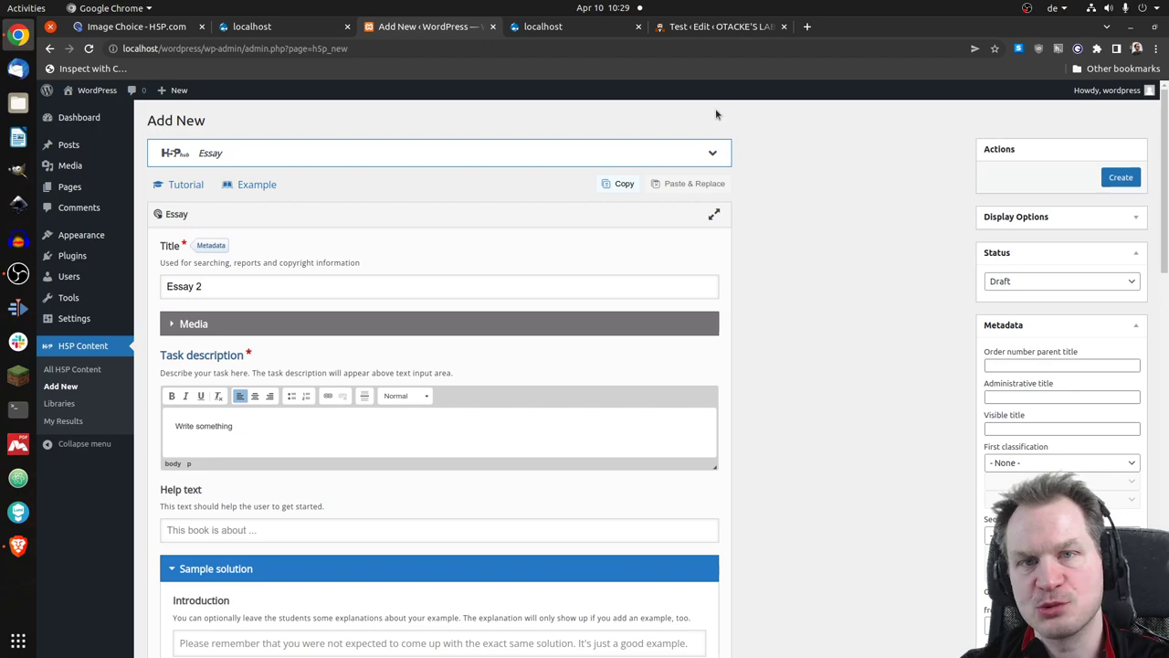
left_click(718, 27)
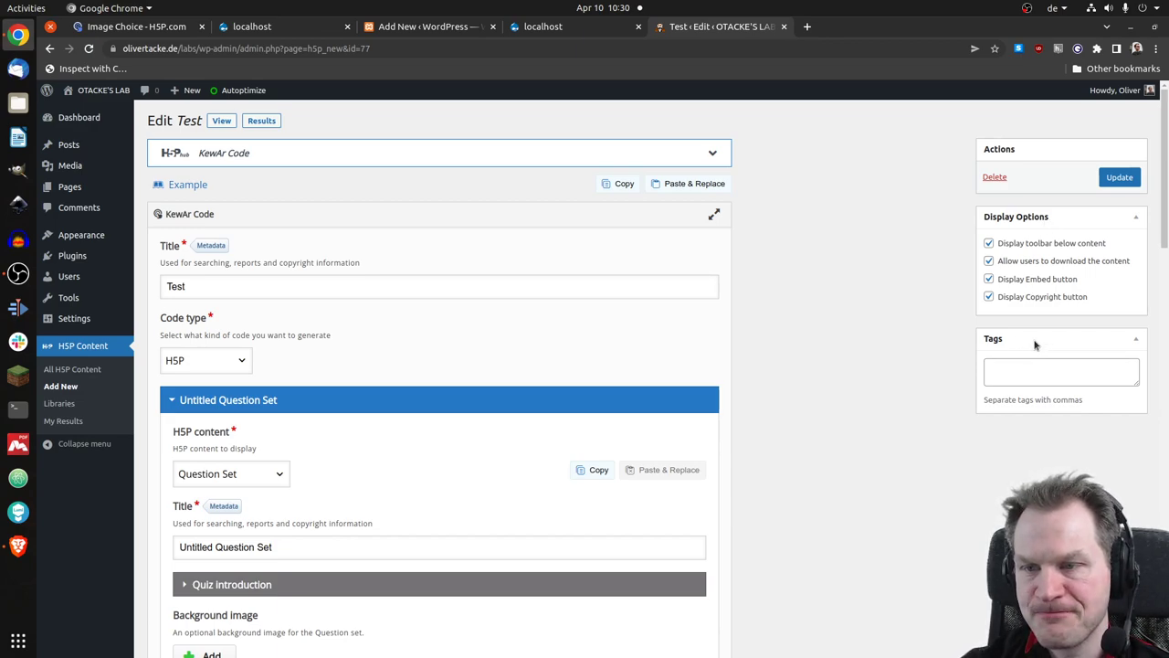
left_click(431, 30)
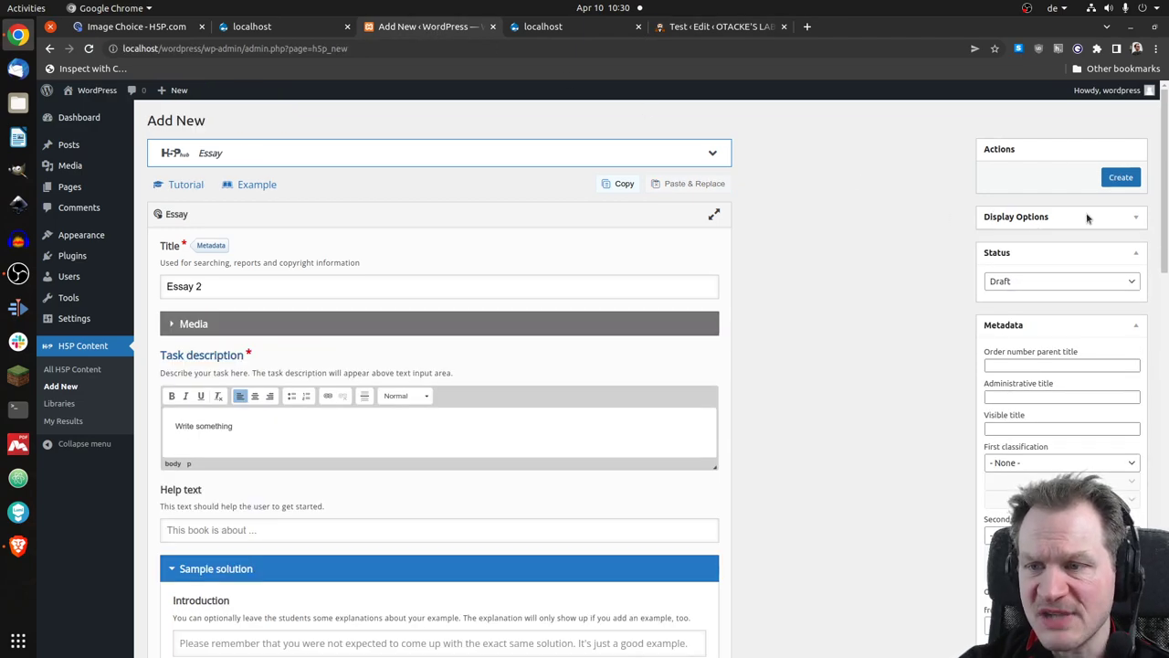
Step: View the essay's display options and the available status choices, keeping the status at Draft
left_click(1133, 219)
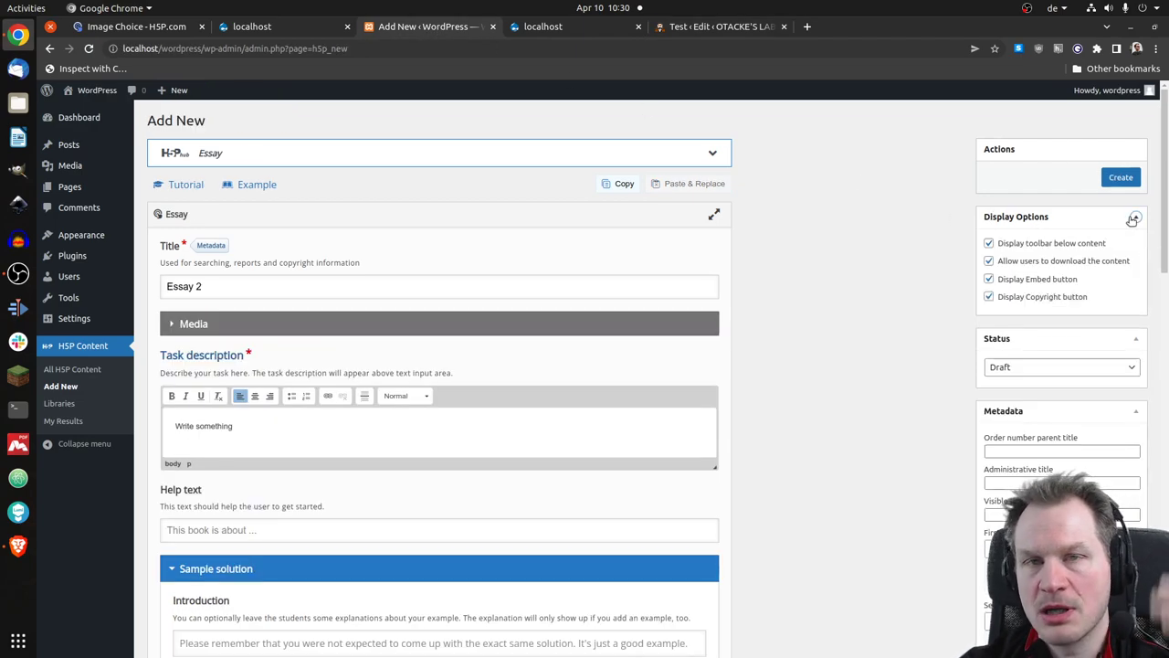
left_click(1134, 218)
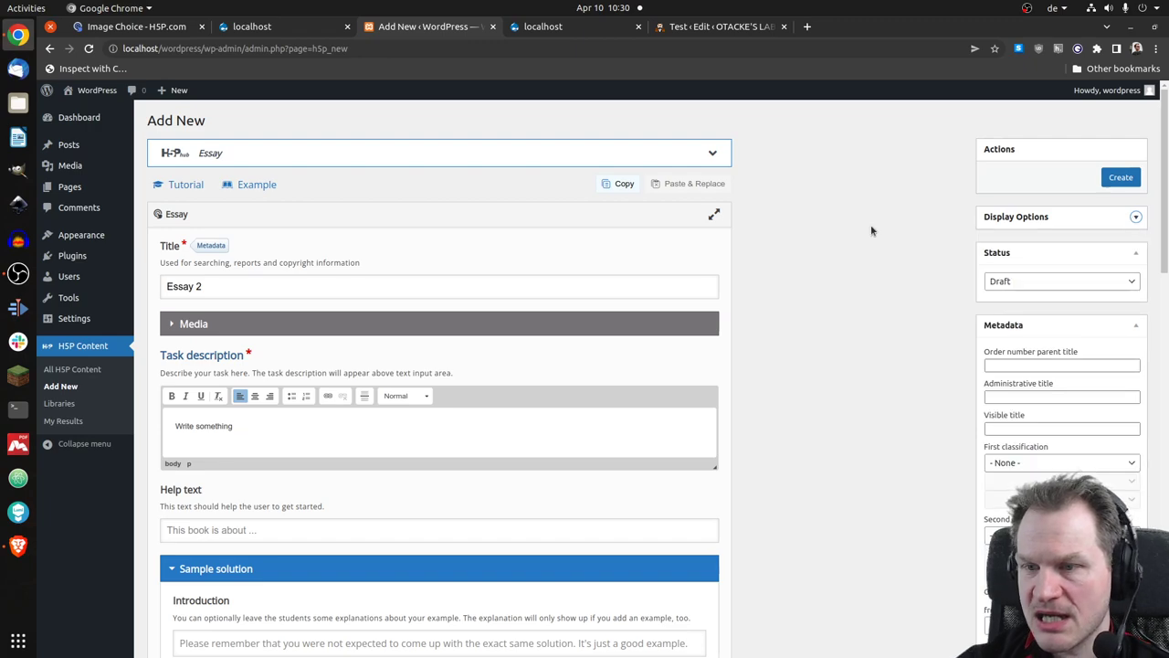
scroll(908, 221, "down", 1)
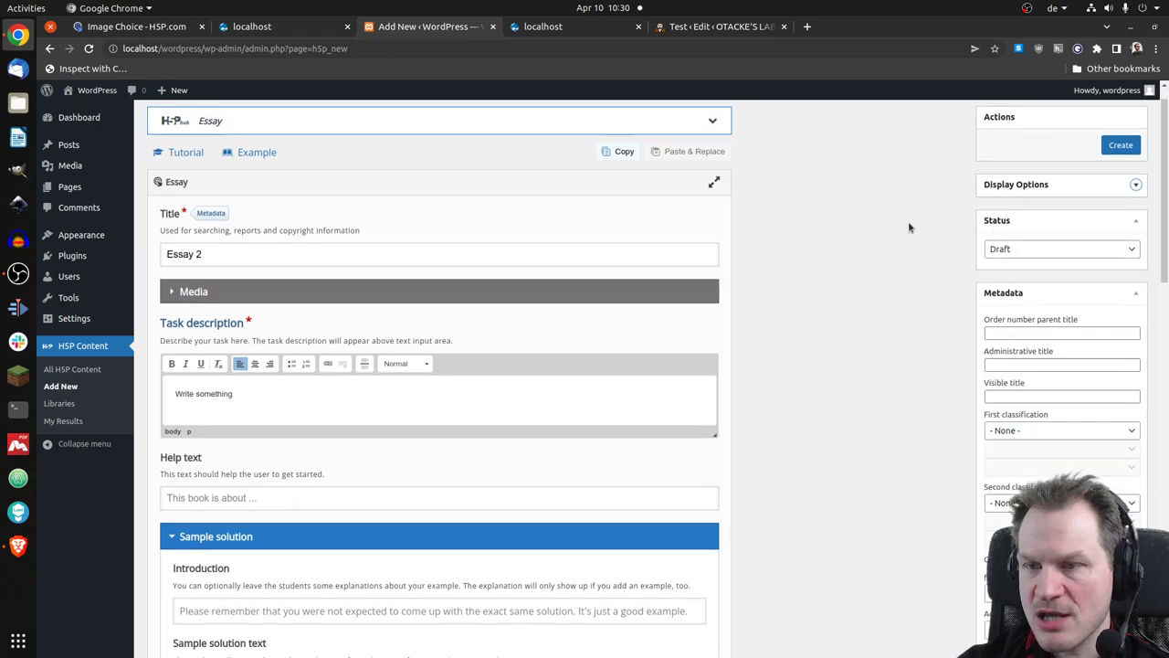
left_click(1049, 253)
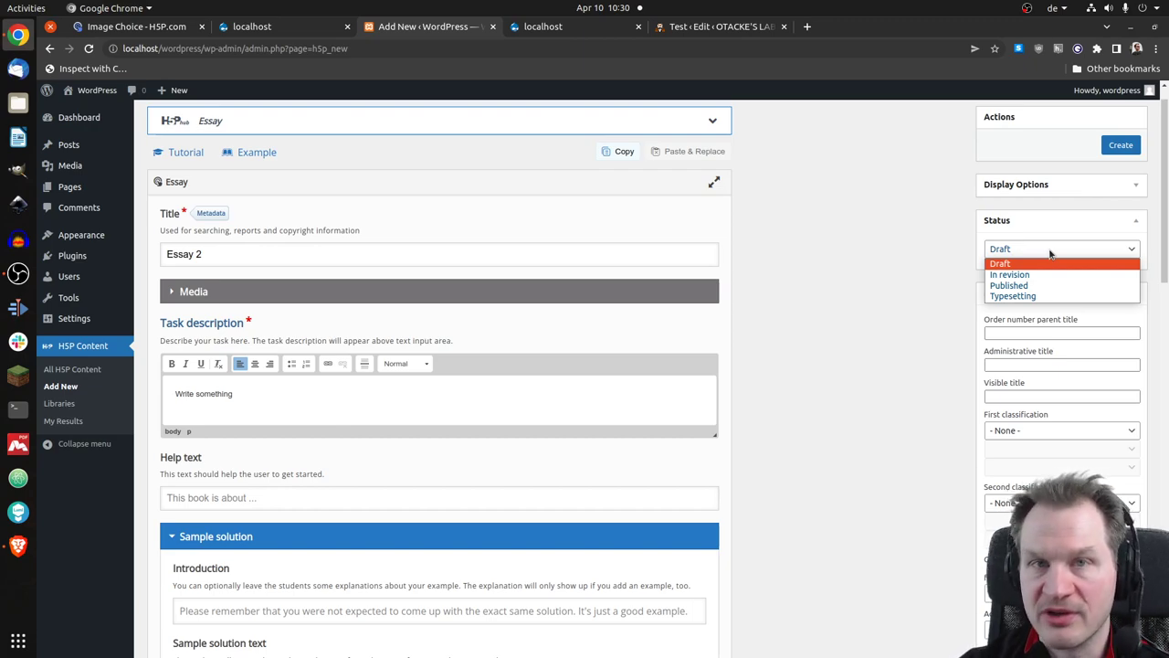
left_click(1051, 254)
Step: Set the essay's first classification to Grundschule, Englisch and Digitales Lernen in its metadata
scroll(927, 260, "down", 1)
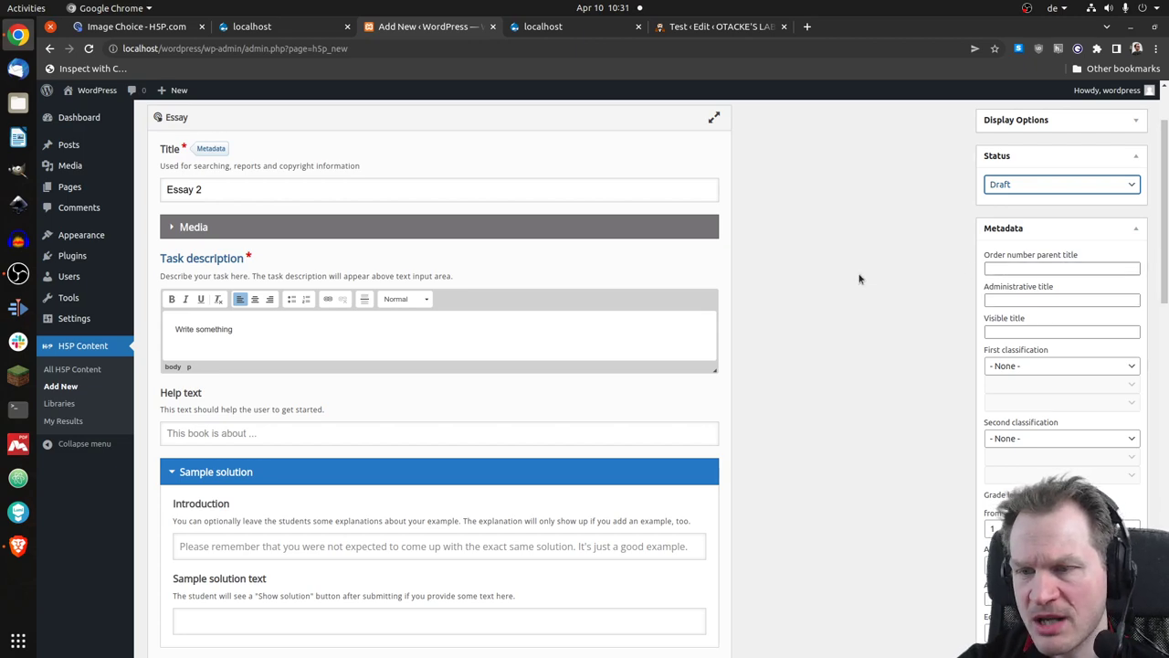
scroll(859, 279, "down", 1)
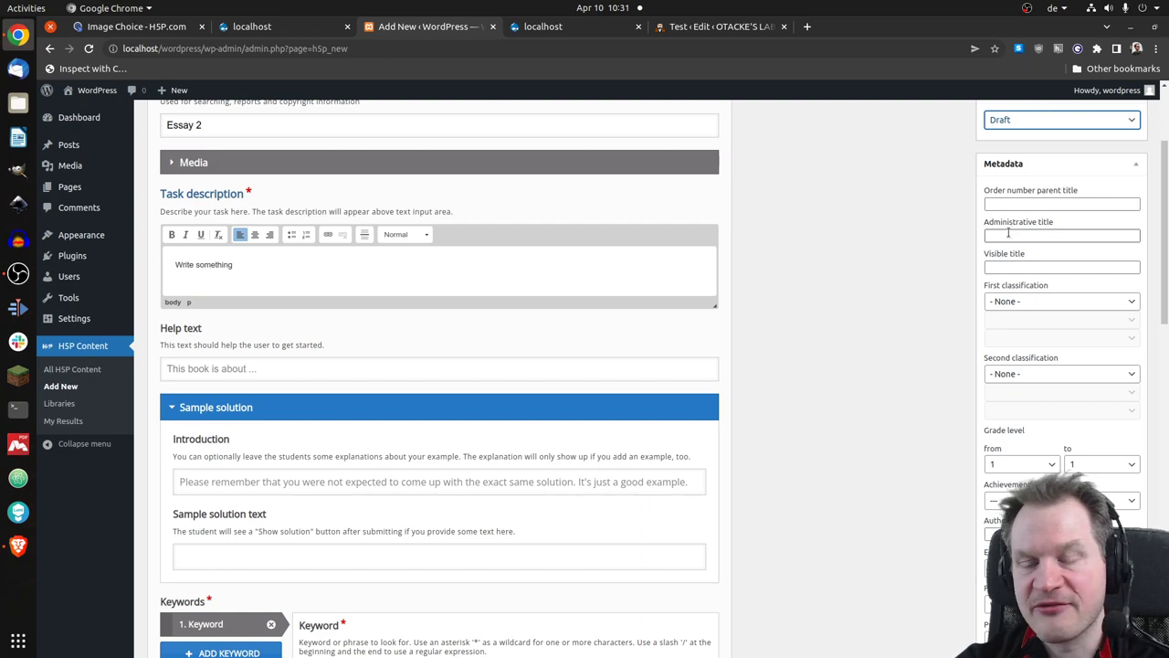
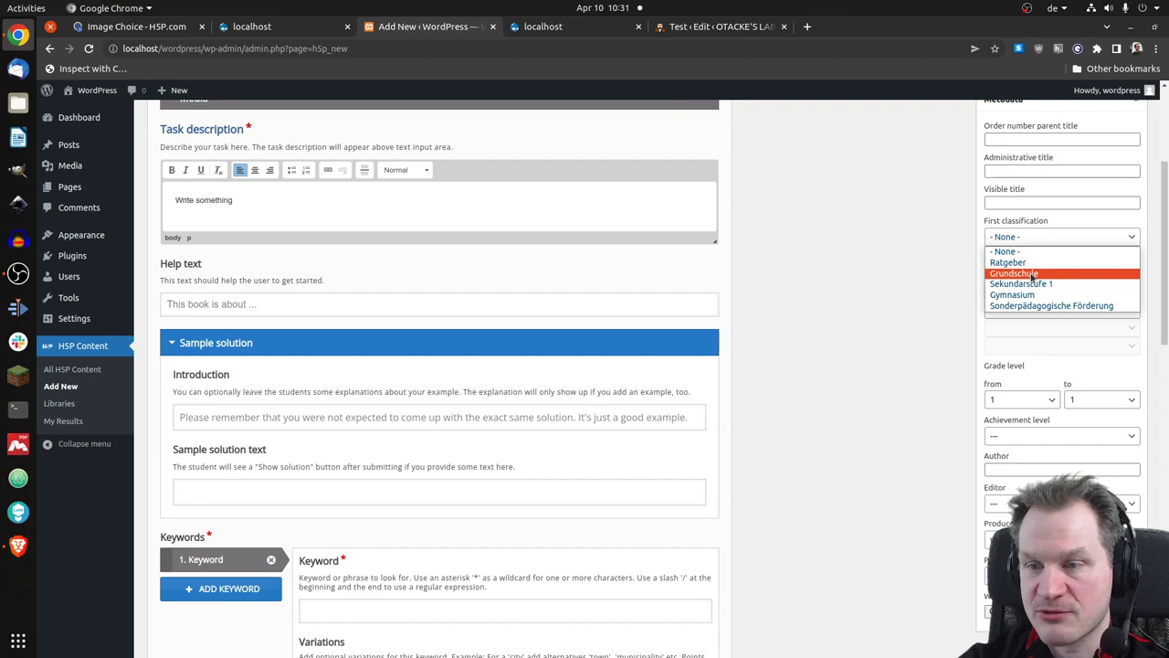
left_click(1032, 276)
left_click(1024, 257)
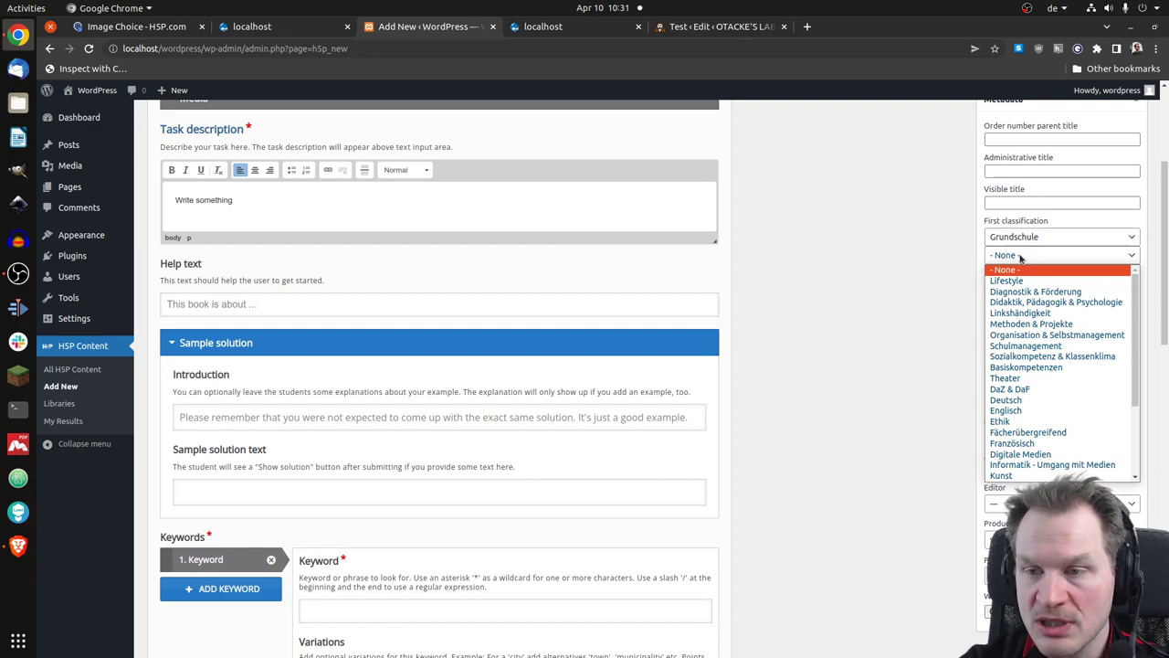
left_click(1025, 413)
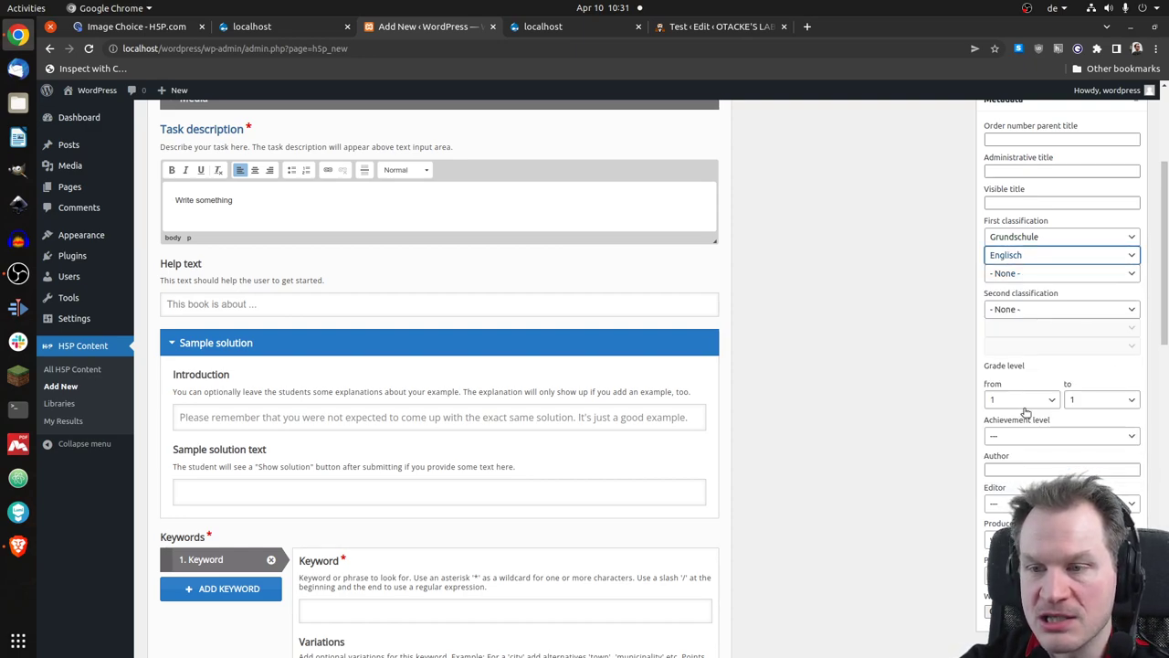
left_click(1033, 274)
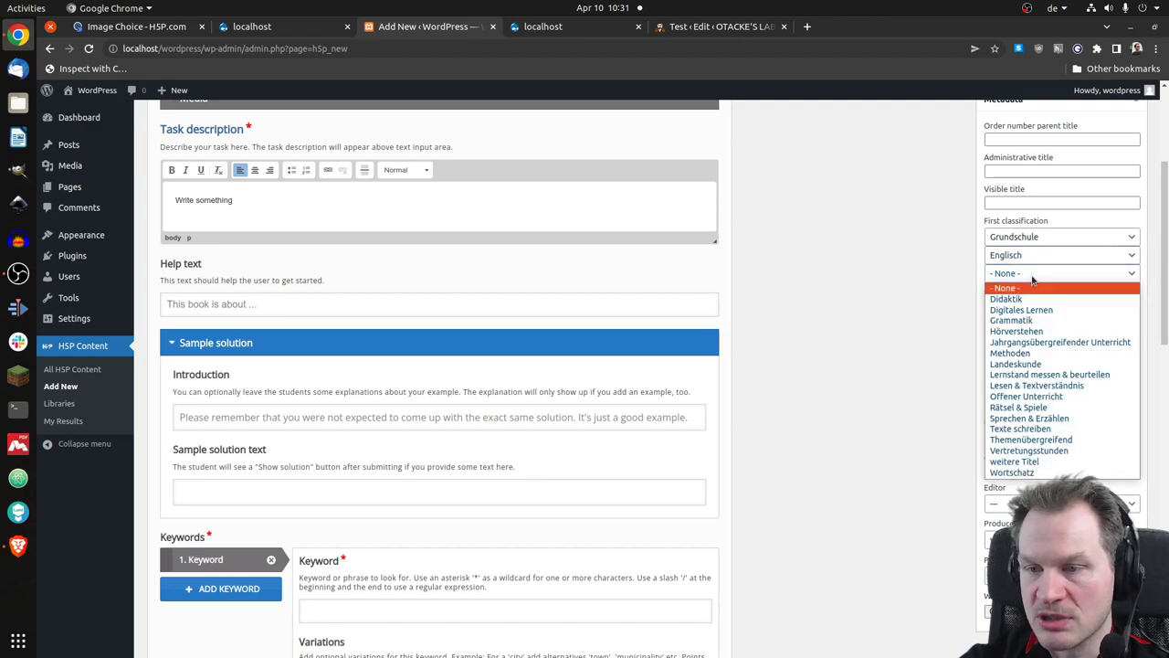
left_click(1022, 310)
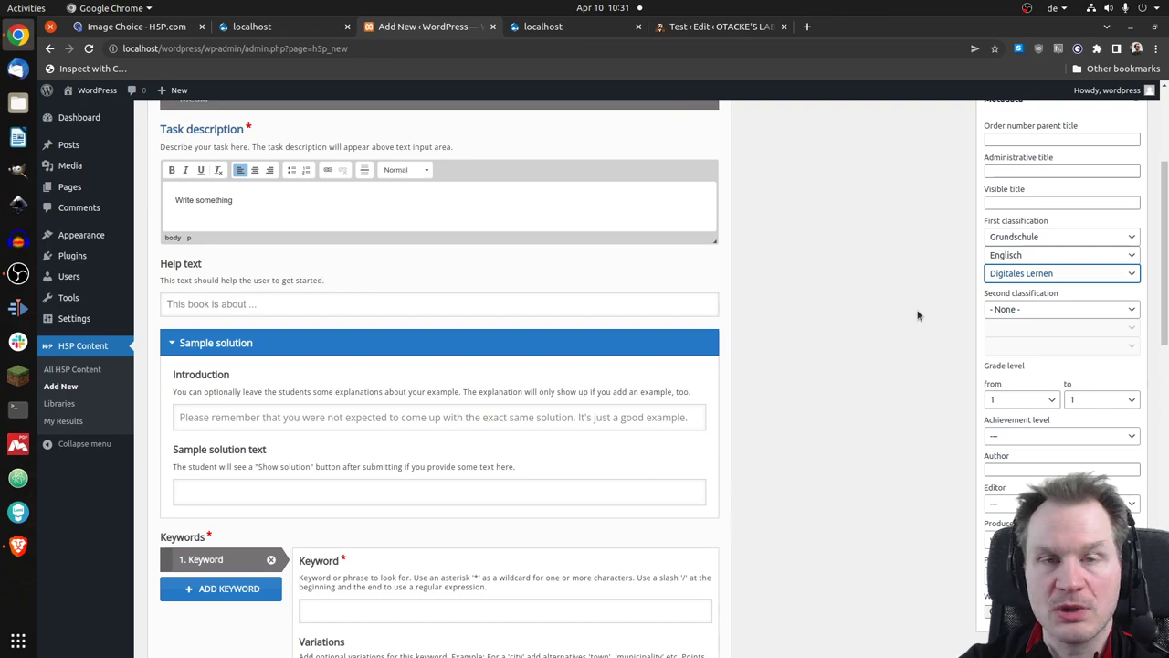
Step: Set the second classification to Gymnasium and the grade level from 3 to 11
left_click(1036, 311)
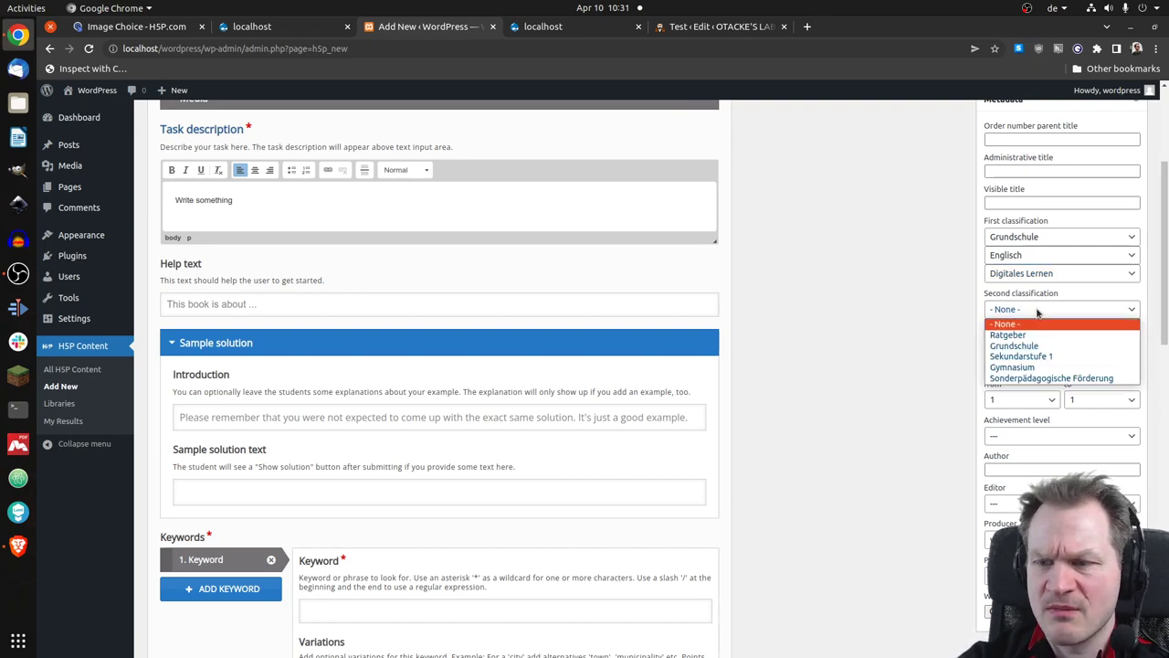
left_click(1031, 368)
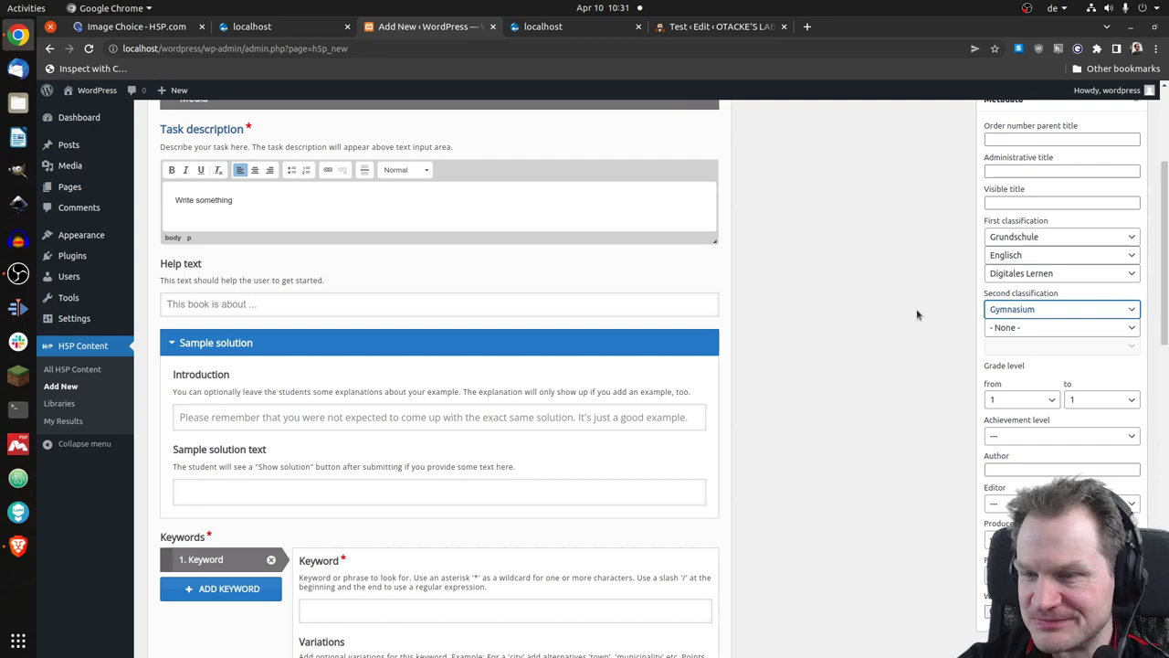
scroll(904, 339, "down", 2)
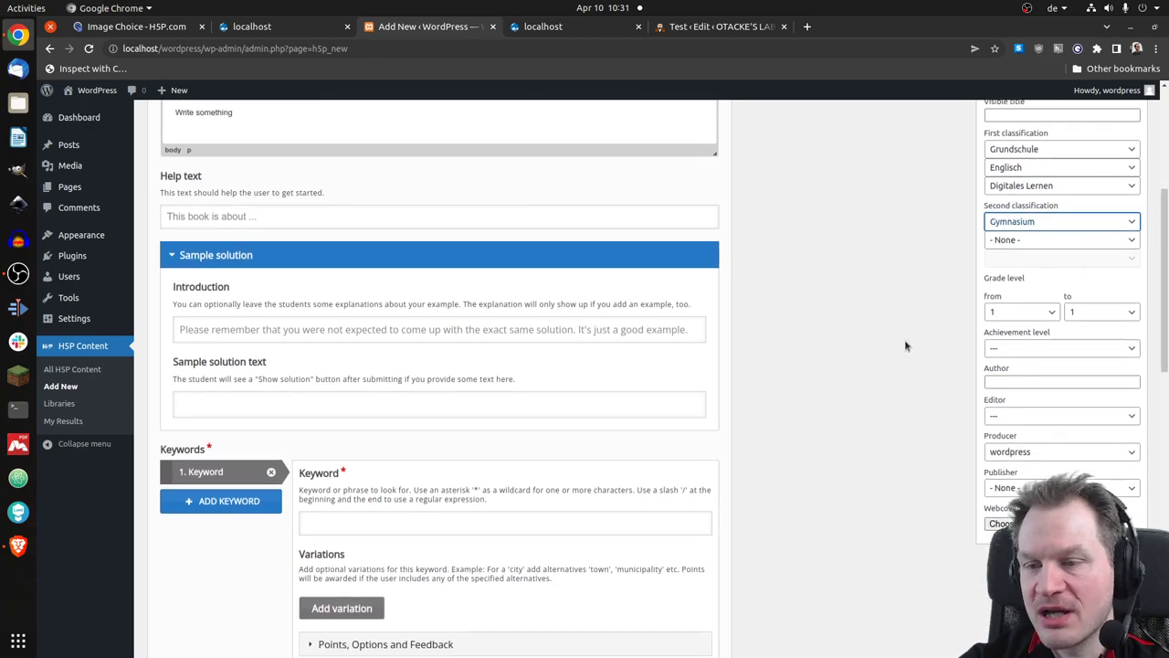
left_click(1051, 306)
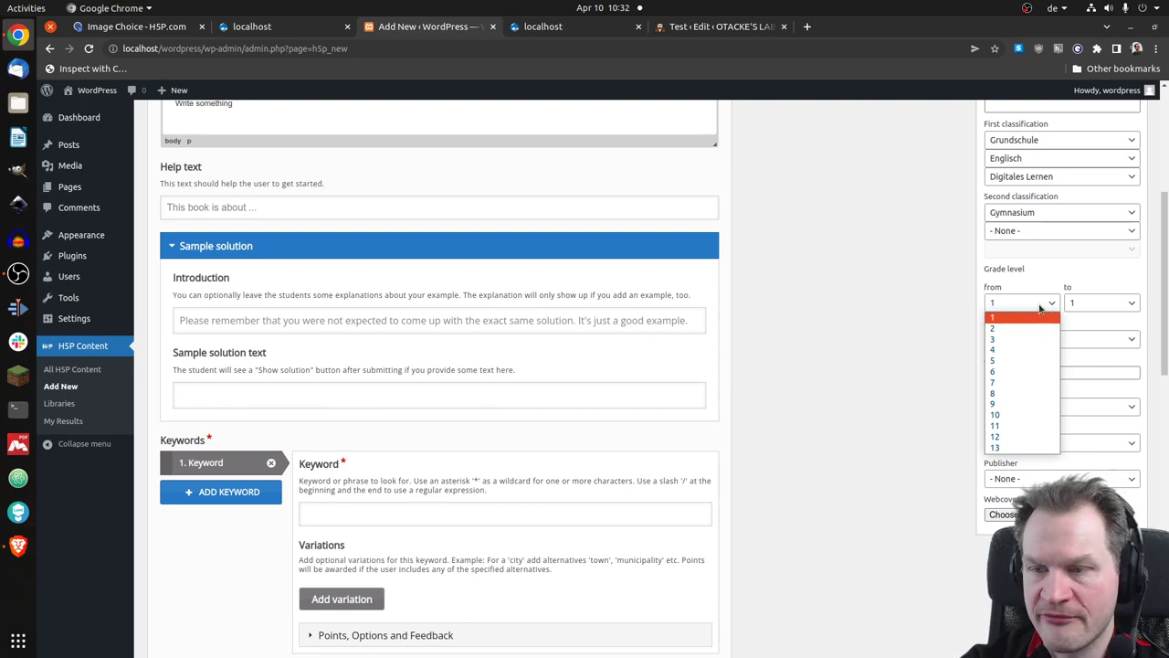
left_click(1005, 339)
left_click(1112, 304)
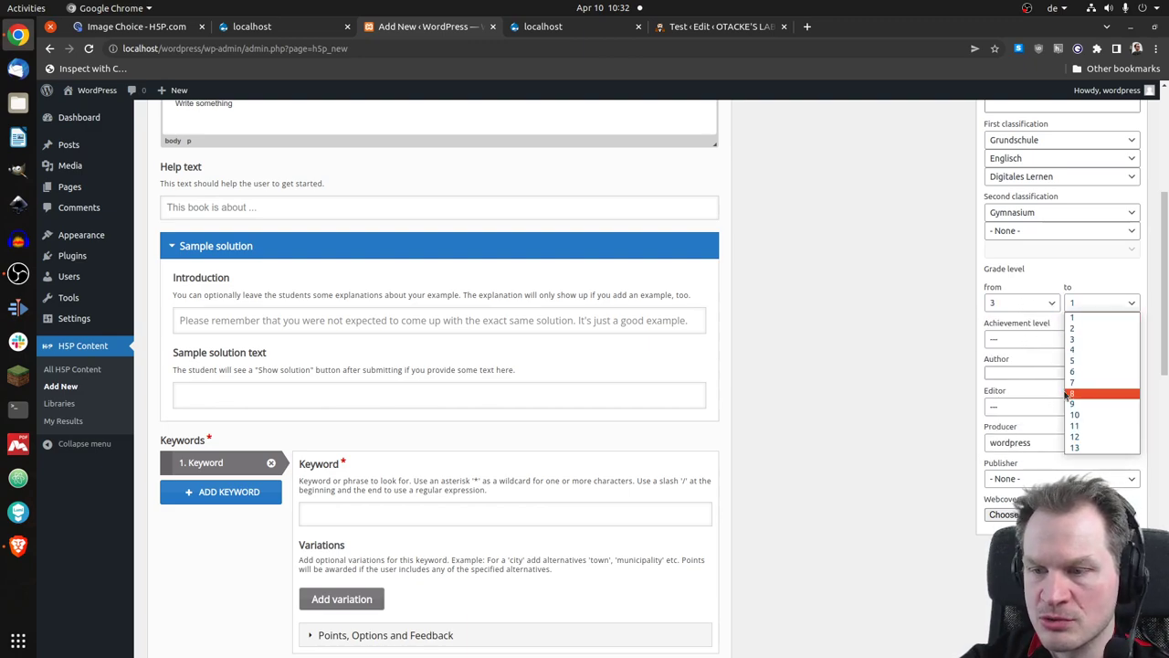
left_click(1078, 427)
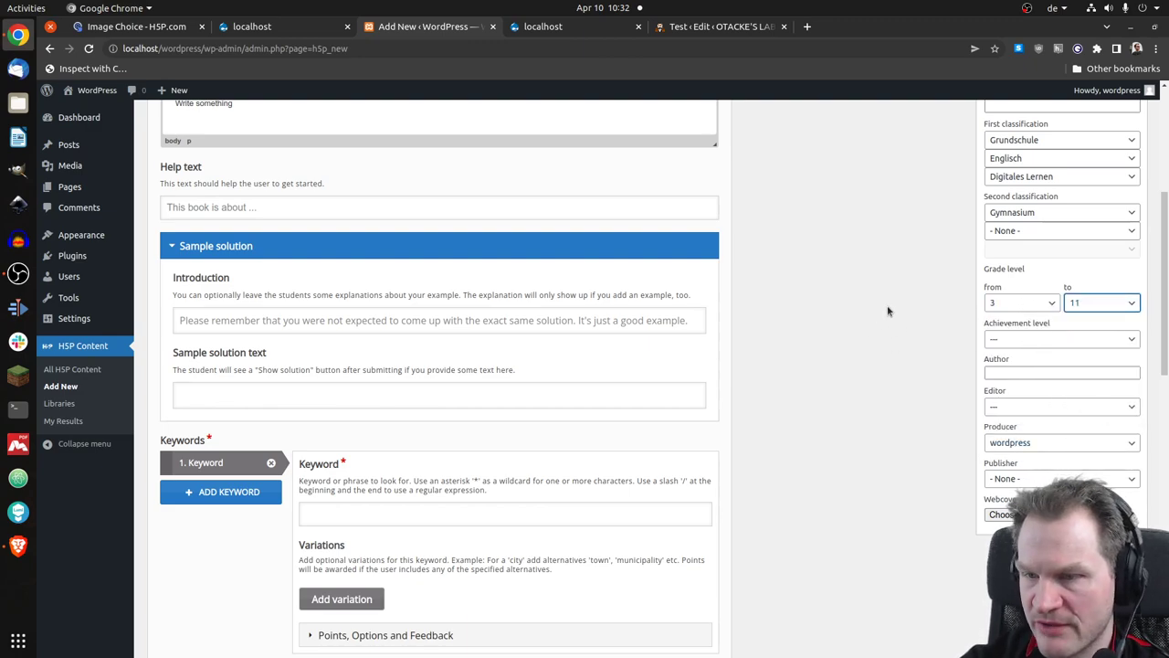
Step: Set the achievement level to "III = Hard (problem solving)" and assign the first listed user as the essay's editor
scroll(886, 311, "down", 1)
left_click(1005, 309)
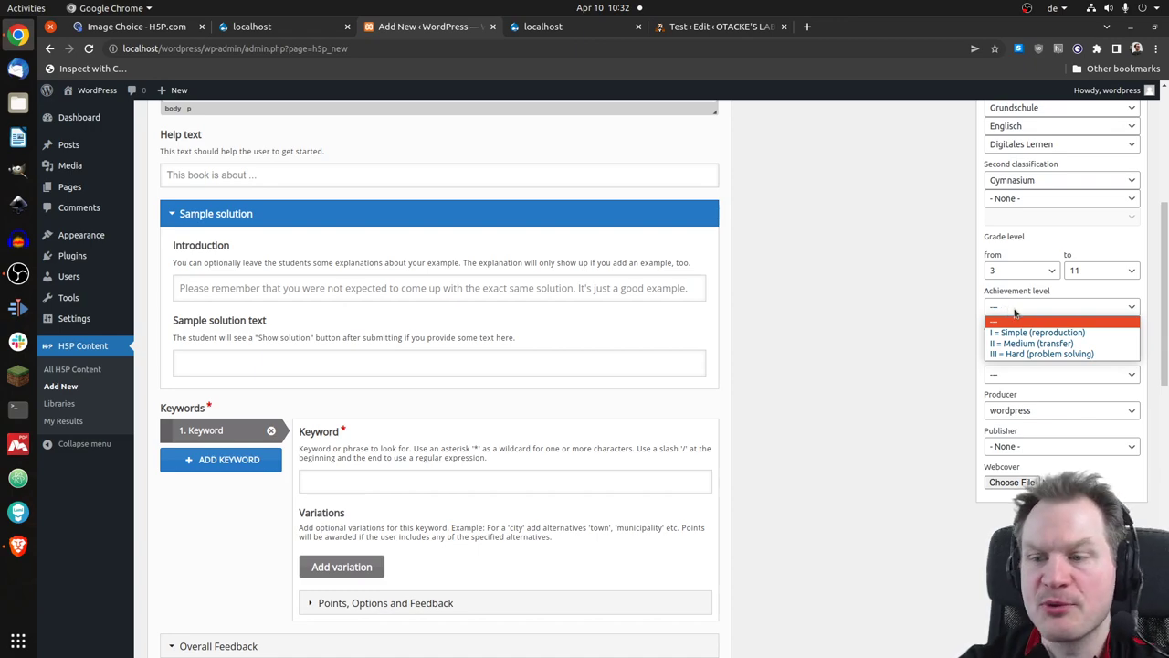
left_click(1025, 355)
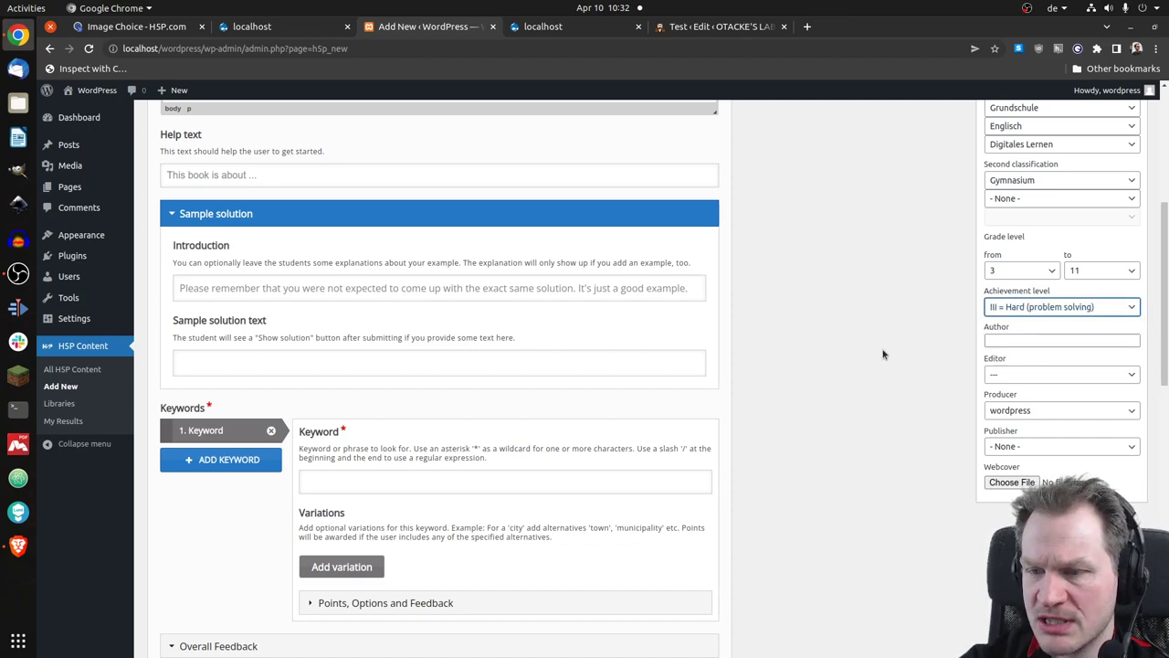
left_click(1011, 340)
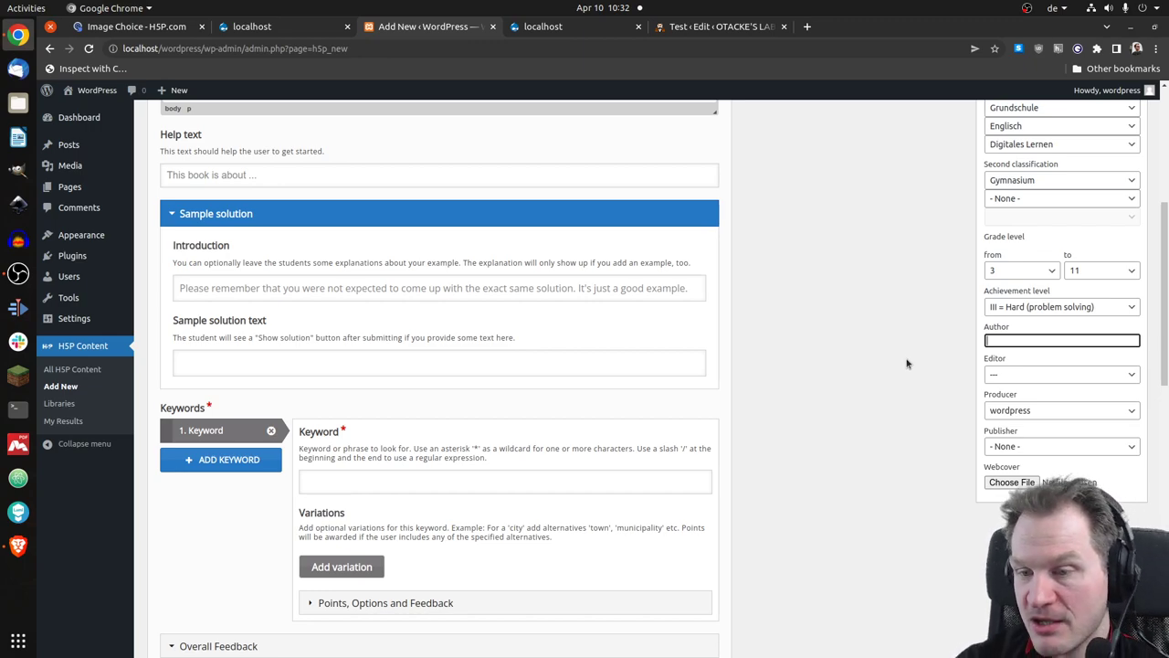
left_click(1028, 375)
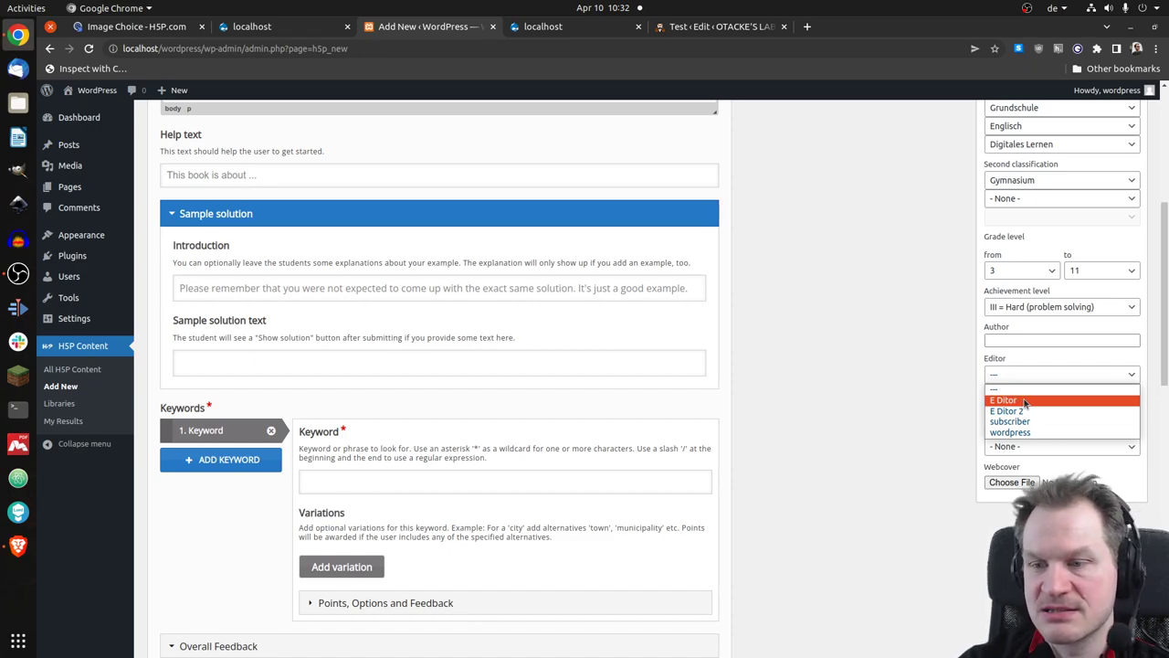
left_click(1026, 401)
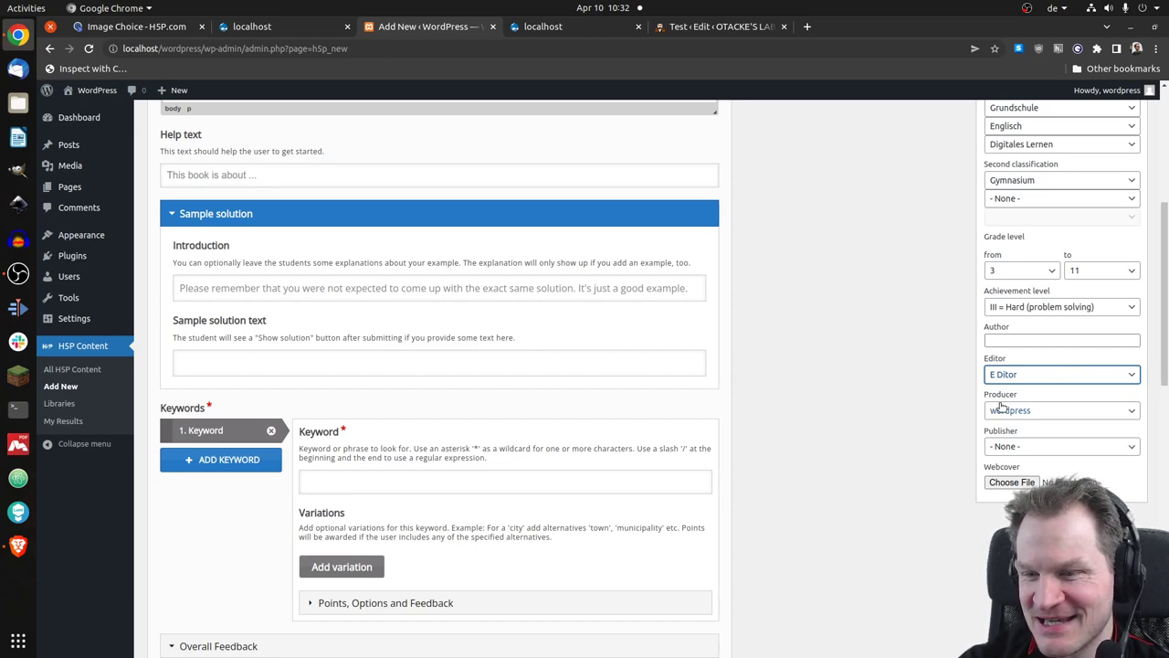
Step: View the available choices for the essay's producer and publisher
left_click(1023, 410)
left_click(1028, 413)
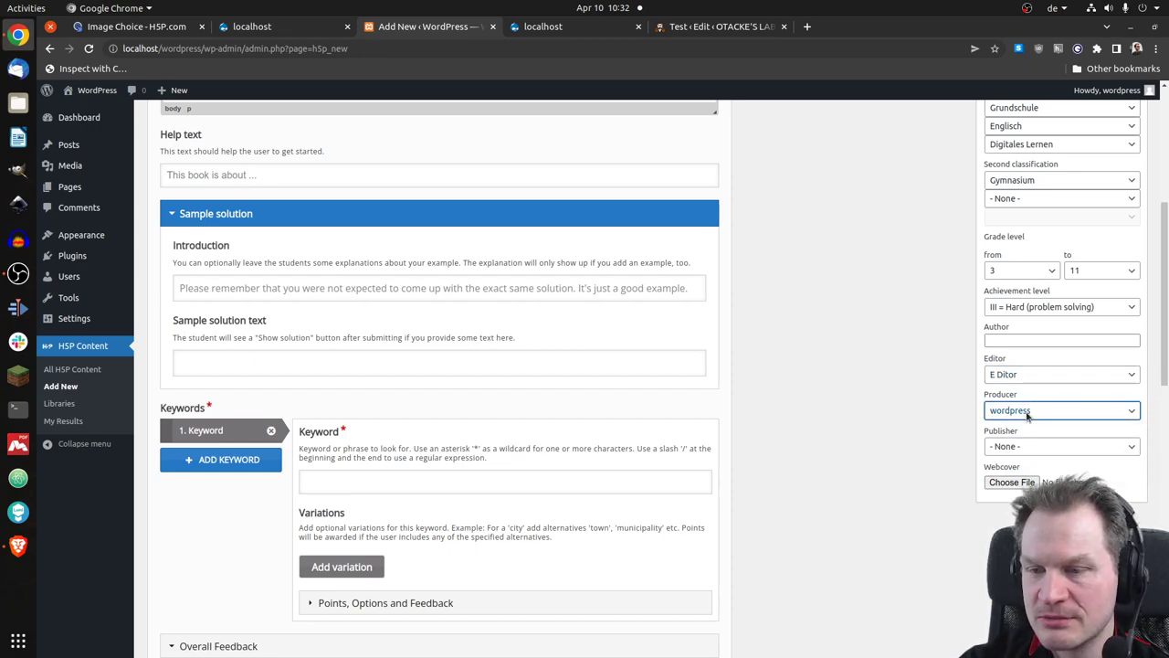
left_click(1034, 446)
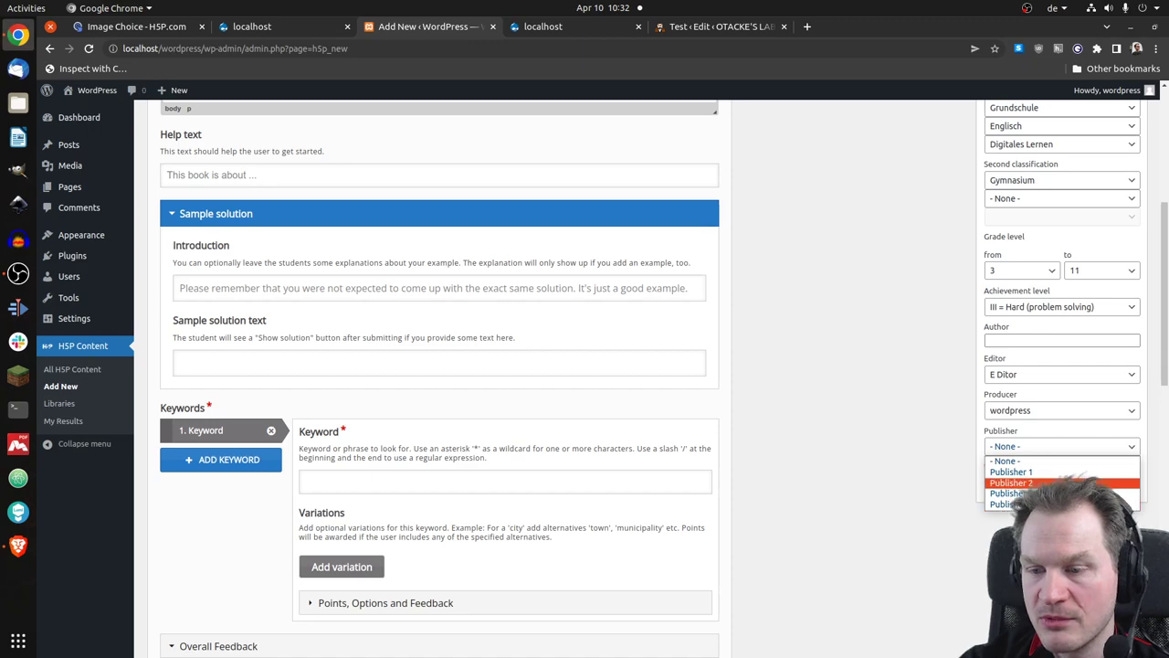
left_click(1041, 446)
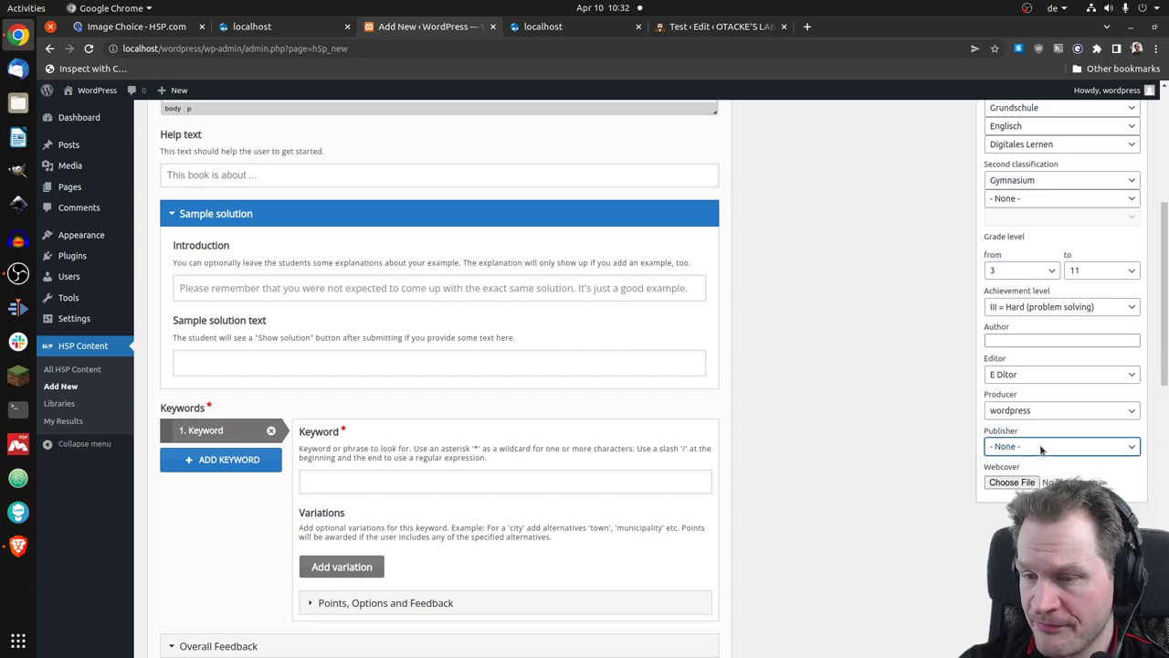
Step: Add the bird_singing_on_tree image from the animals pictures folder as the essay's webcover
left_click(1011, 483)
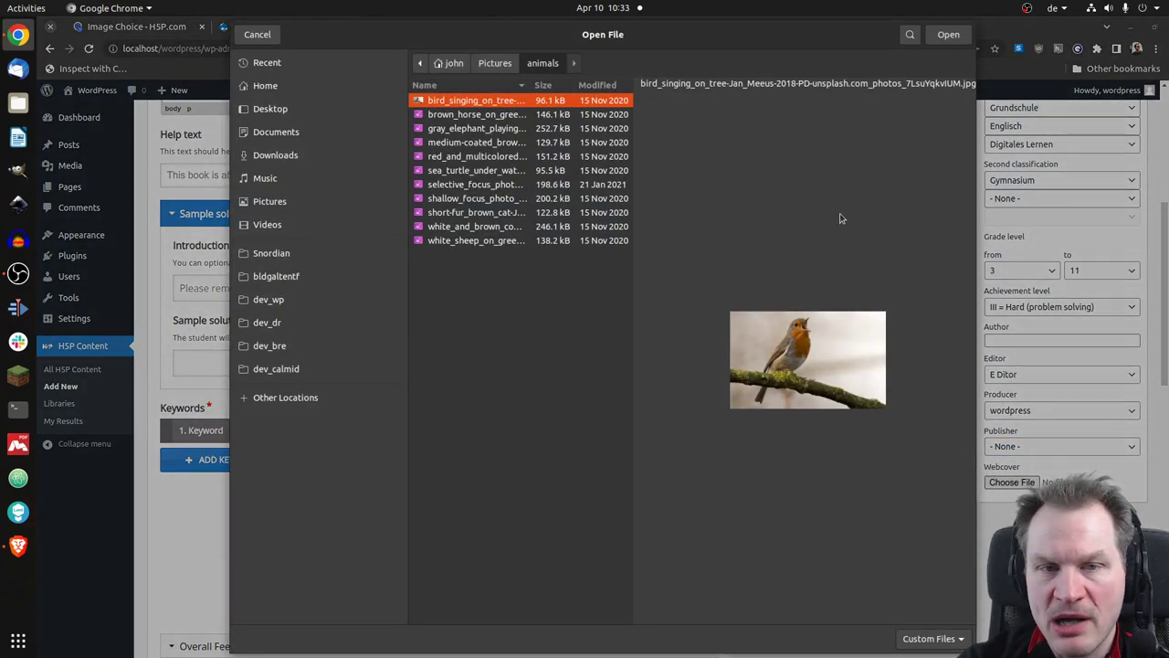
double_click(477, 101)
scroll(769, 326, "down", 1)
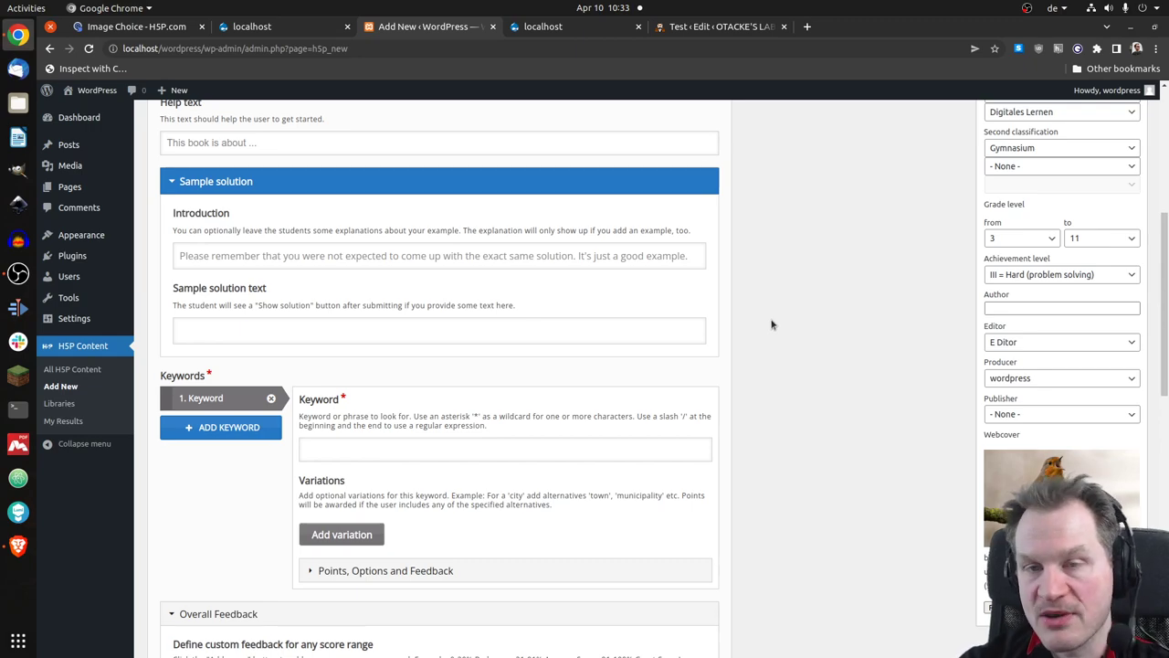
Step: Create the "Essay 2" content with the entered status and metadata
scroll(781, 306, "up", 3)
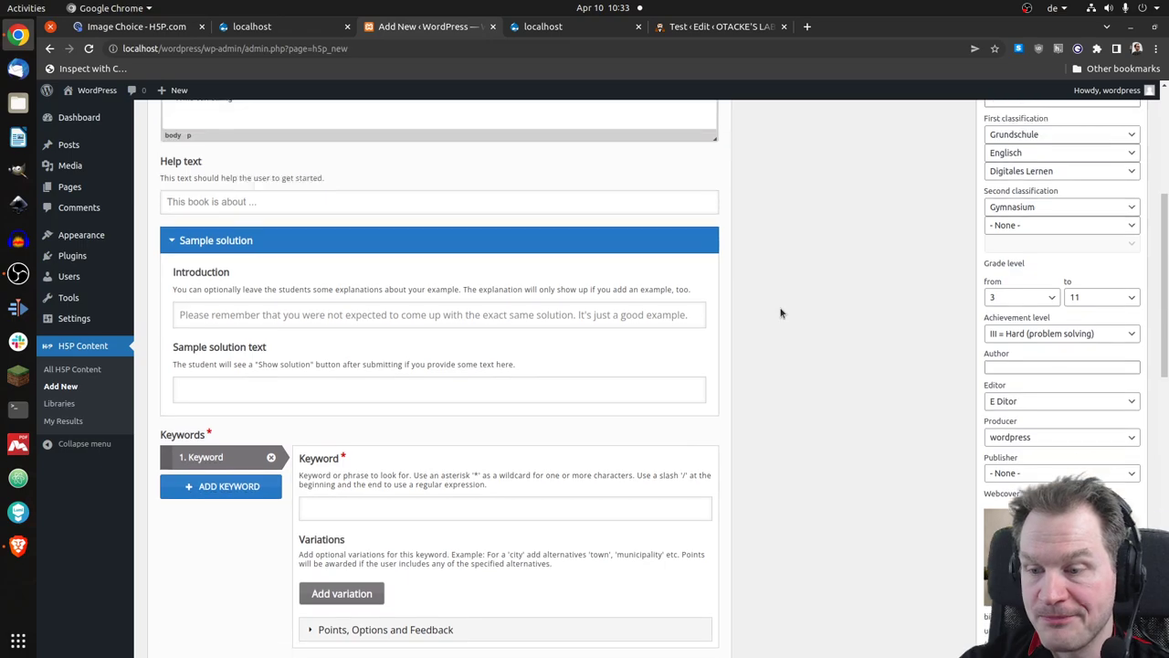
scroll(811, 255, "up", 5)
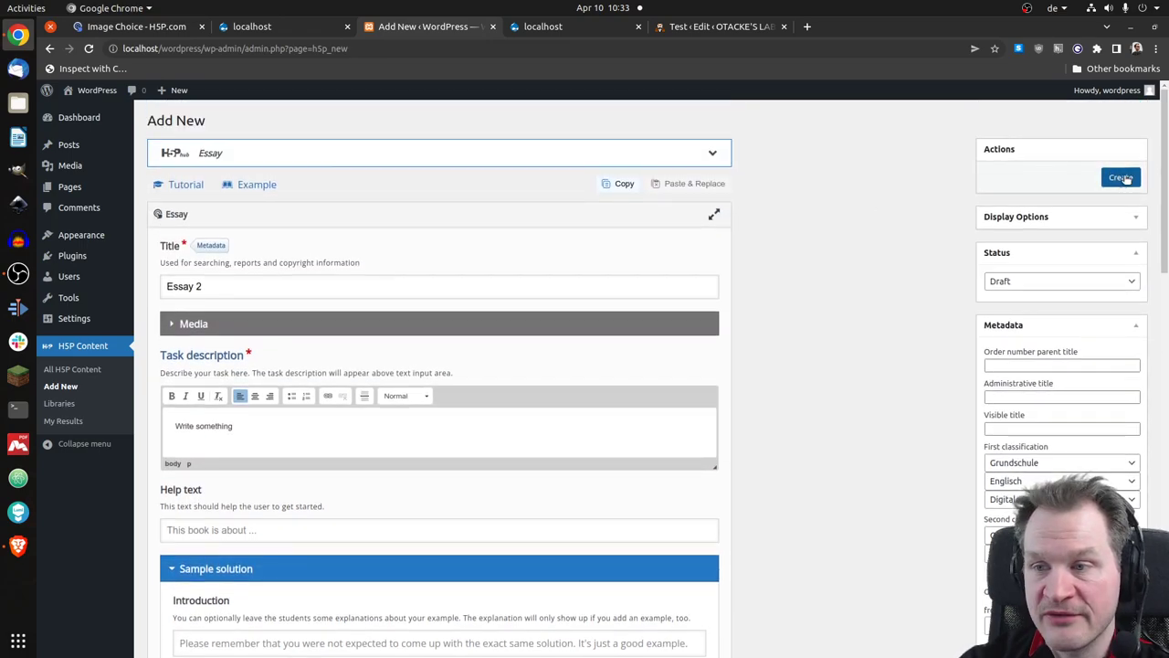
left_click(1121, 178)
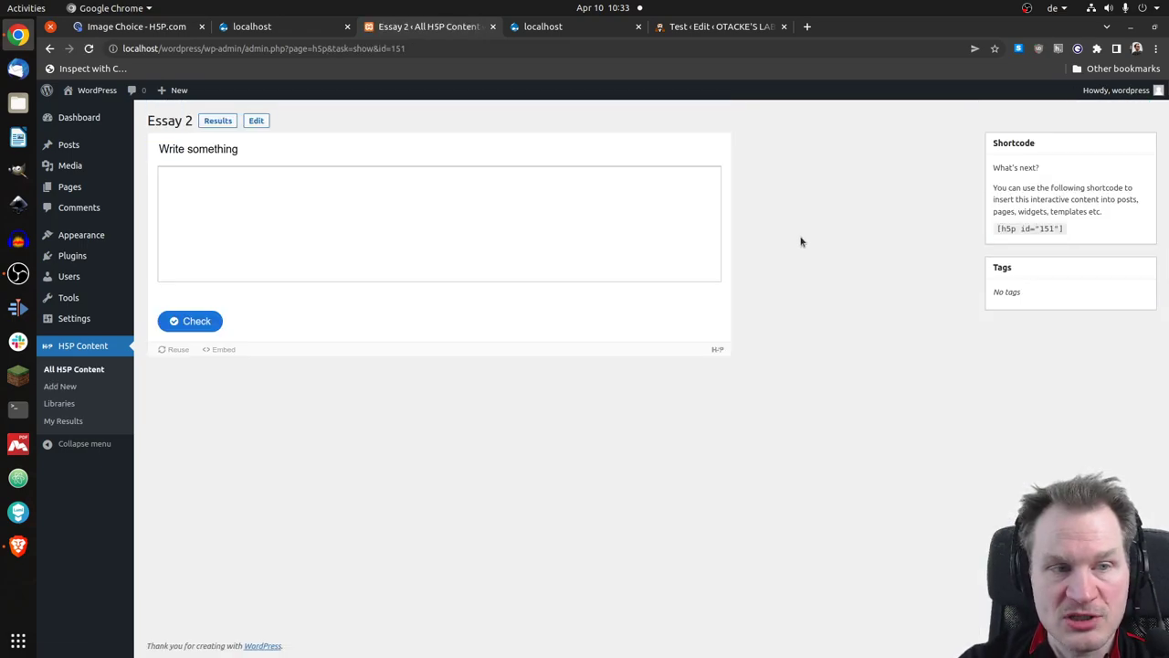
Step: Open the list of all H5P content and review the metadata columns of the "Essay 2" entry
left_click(90, 371)
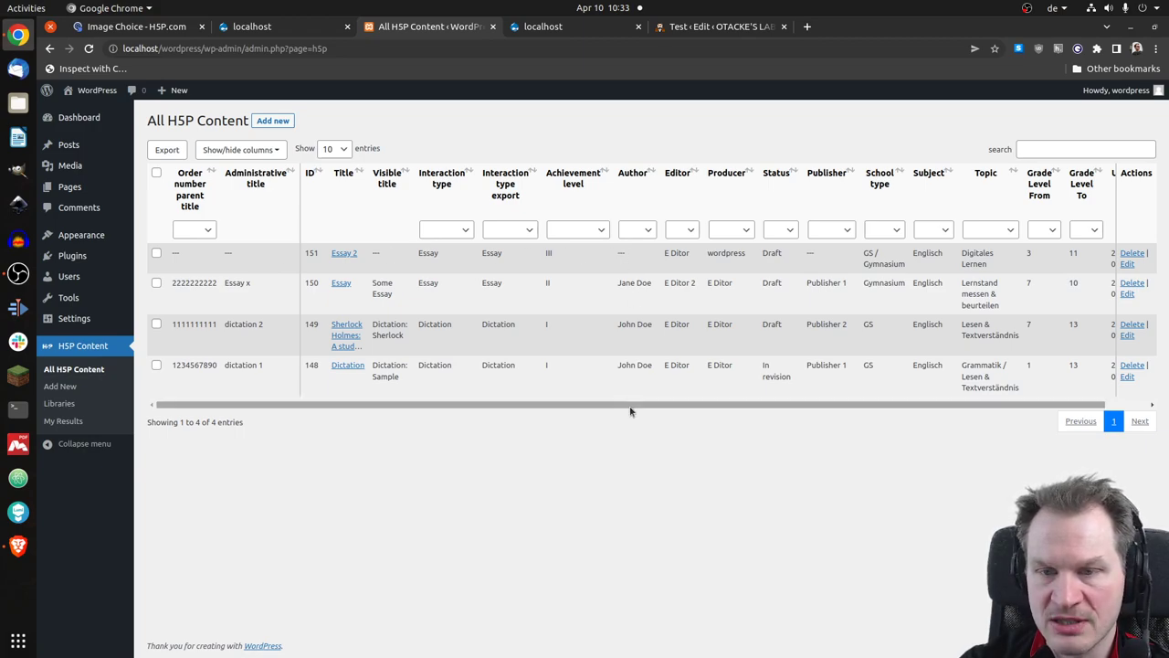
left_click_drag(629, 407, 781, 415)
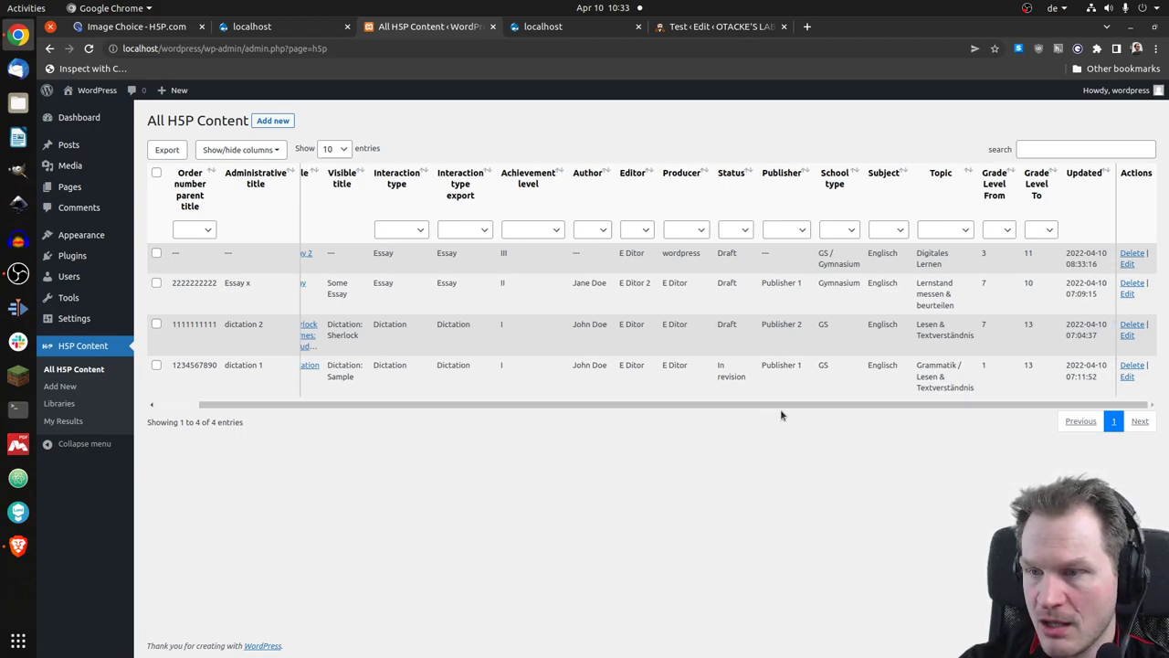
left_click_drag(785, 408, 589, 411)
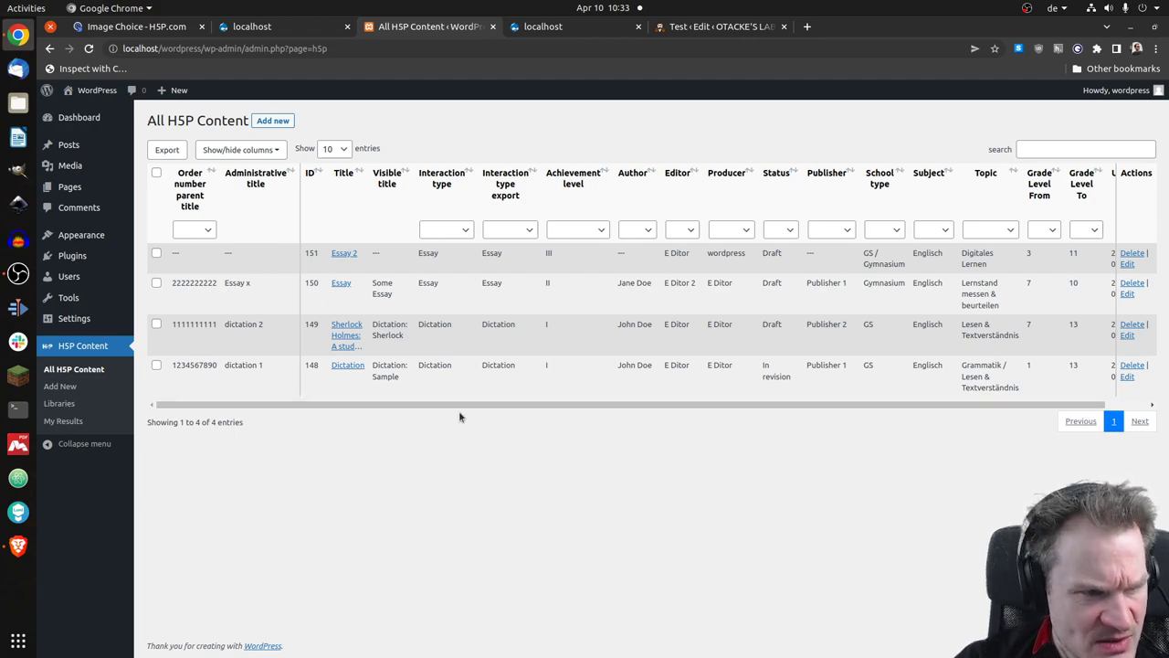
Step: Open the AAP H5P Admin settings and examine the filter for excluding category mappings
mouse_move(90, 322)
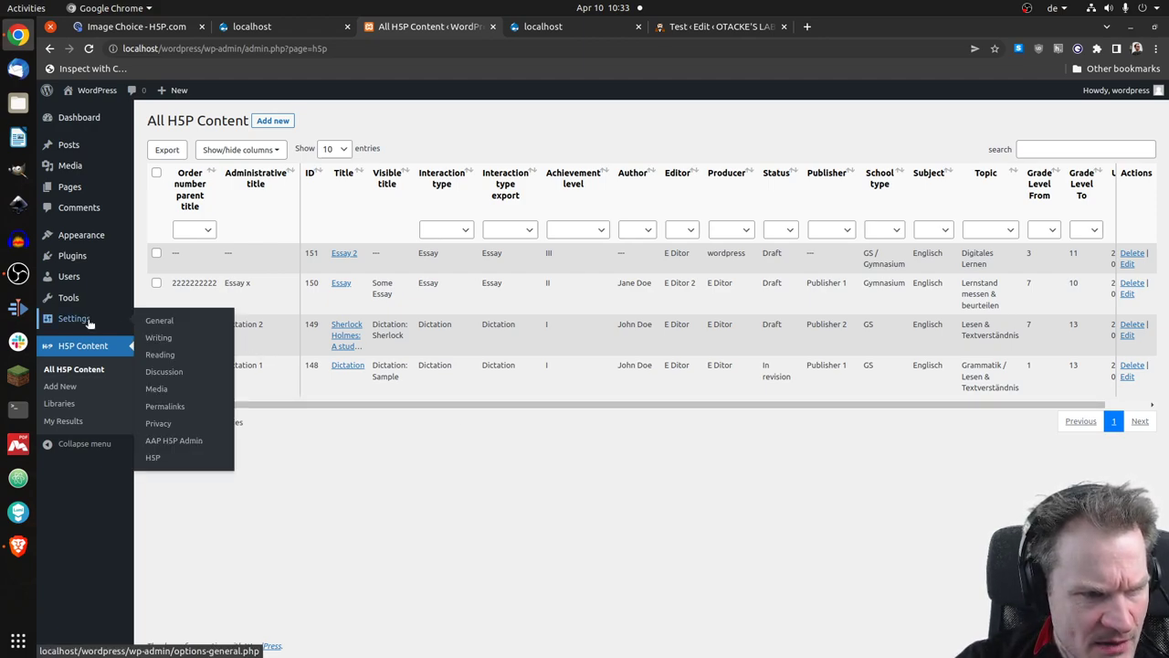
left_click(183, 442)
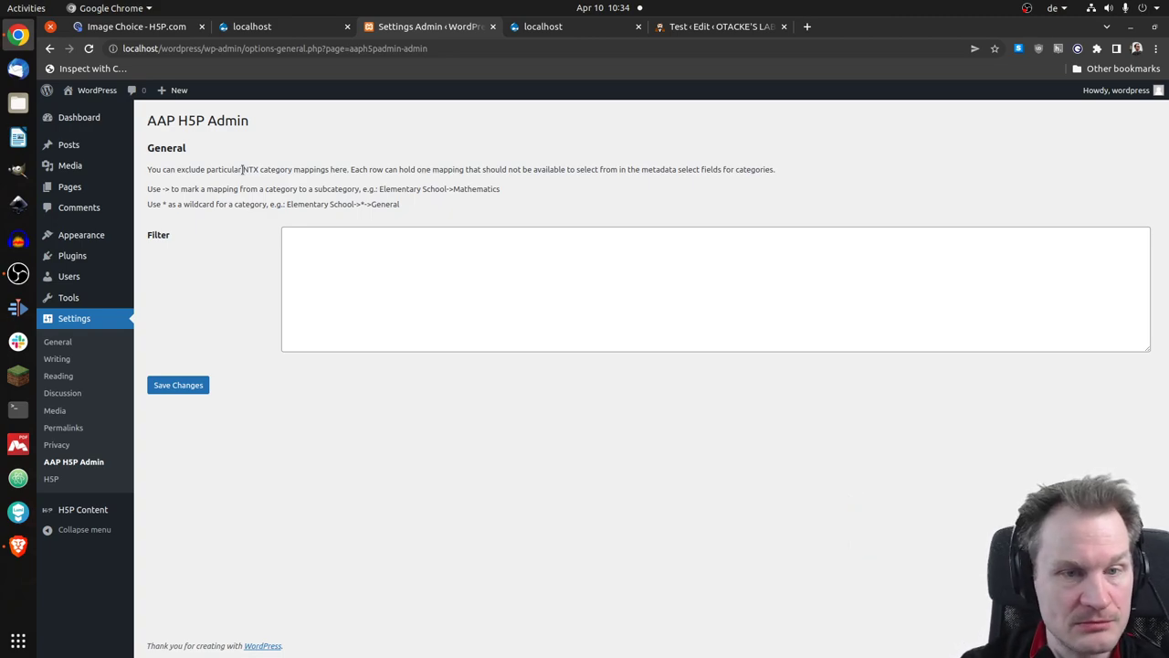
left_click(68, 462)
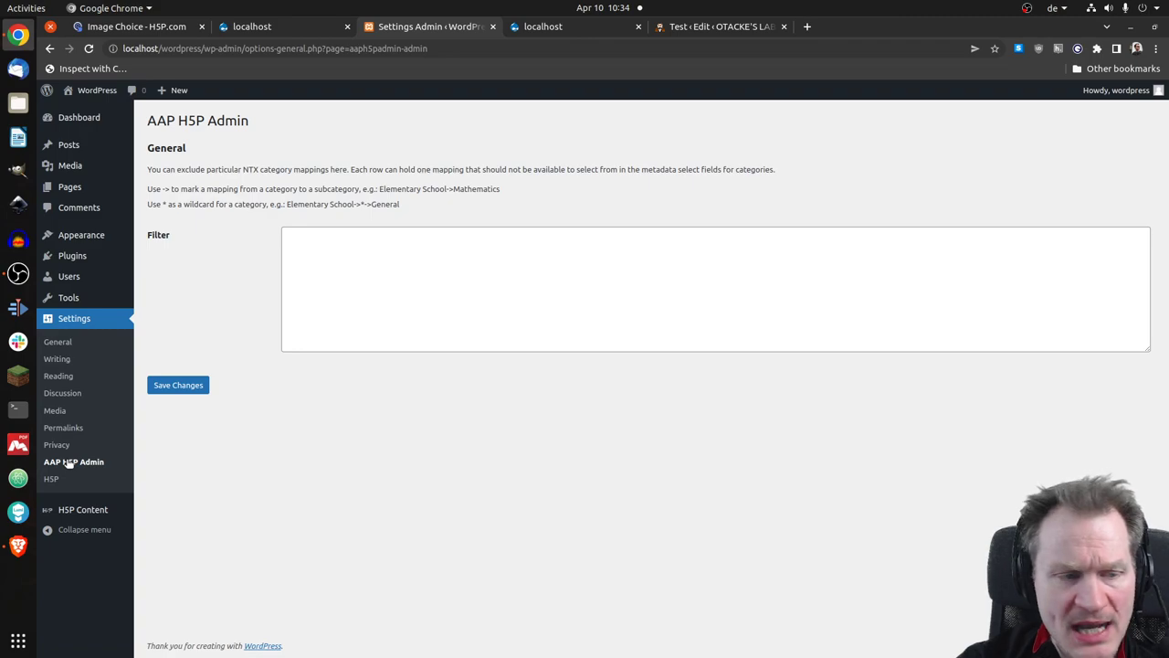
Step: Open the list of all H5P content and inspect the page heading's markup in widened developer tools
left_click(79, 514)
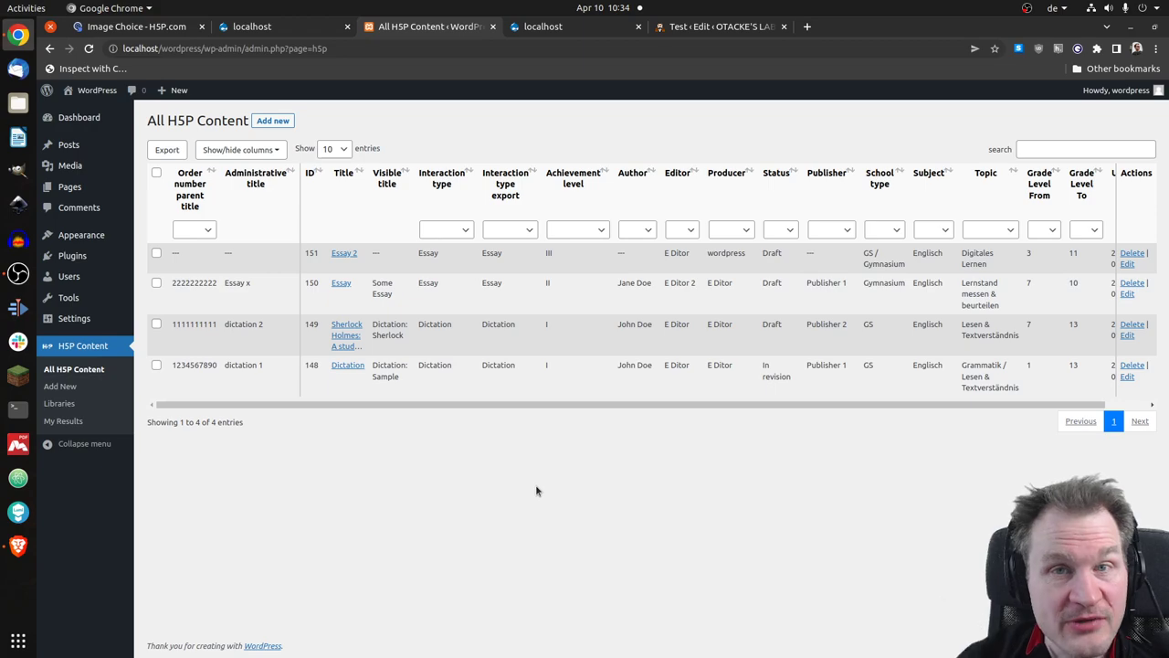
key("ctrl+shift+i")
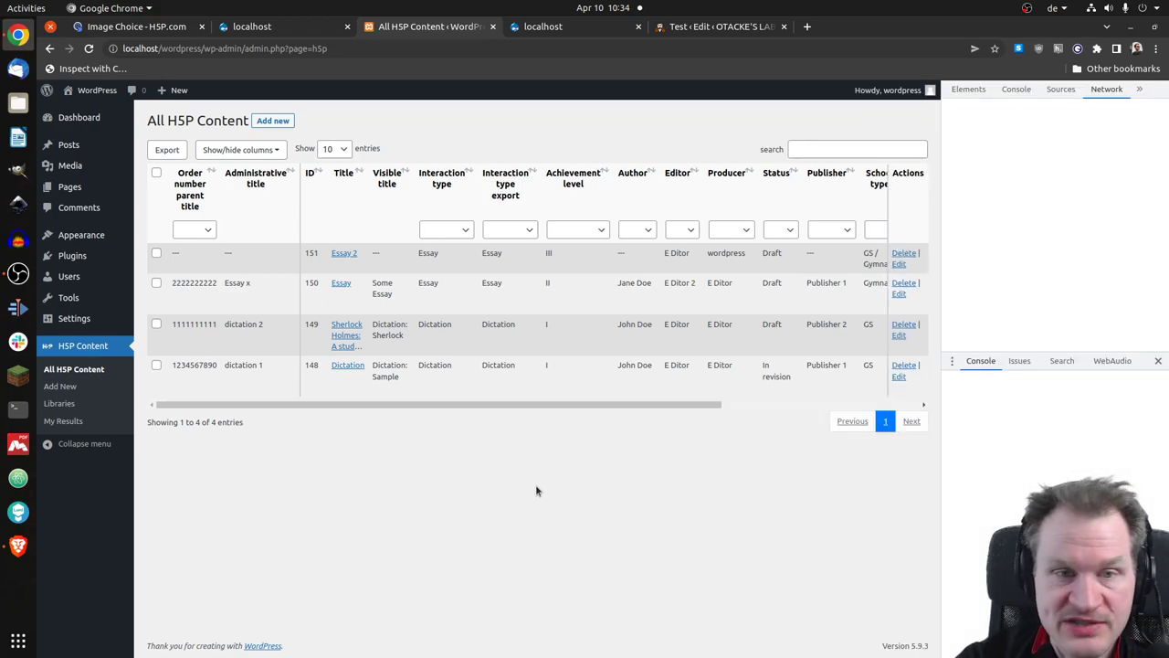
left_click(954, 88)
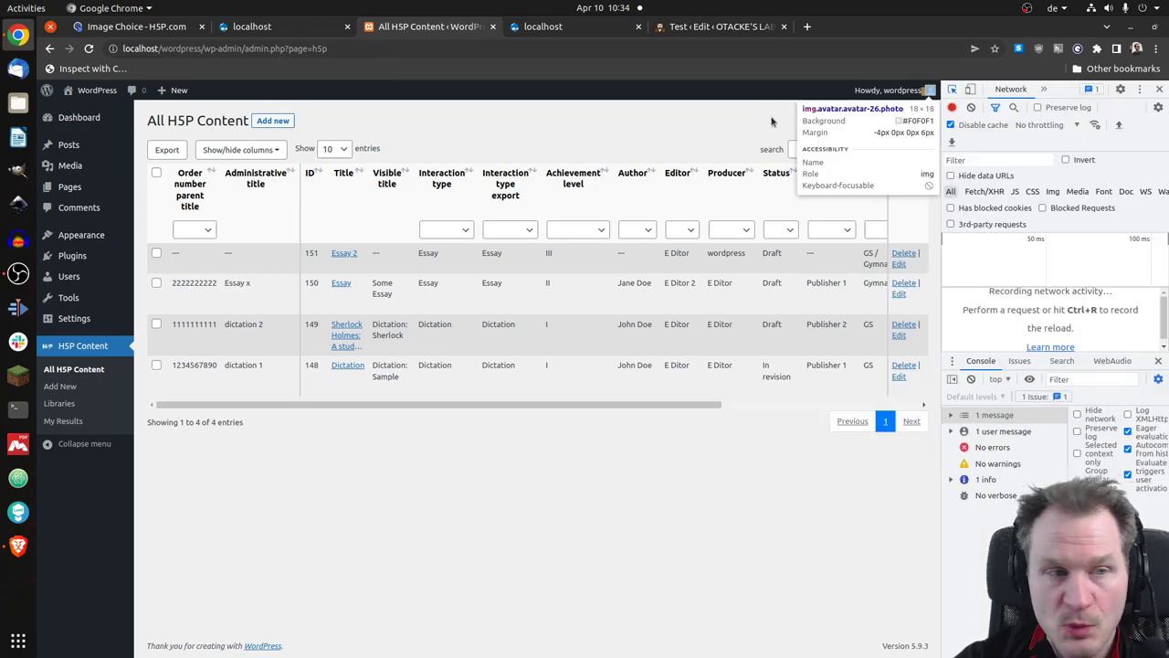
left_click(776, 128)
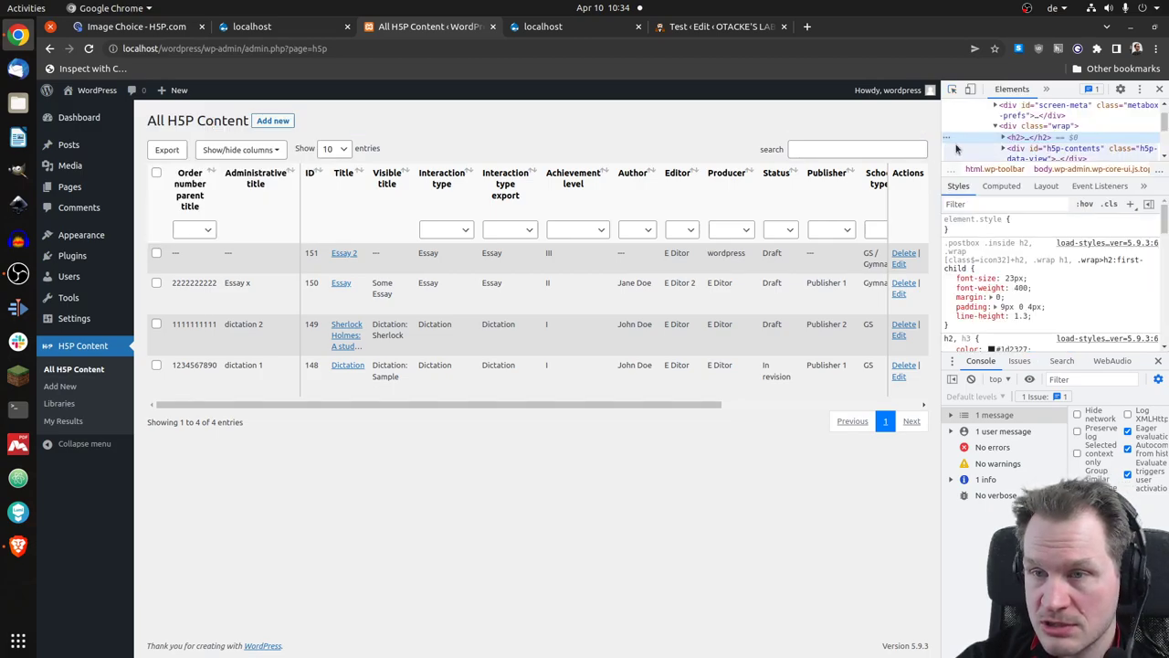
left_click_drag(941, 172, 672, 172)
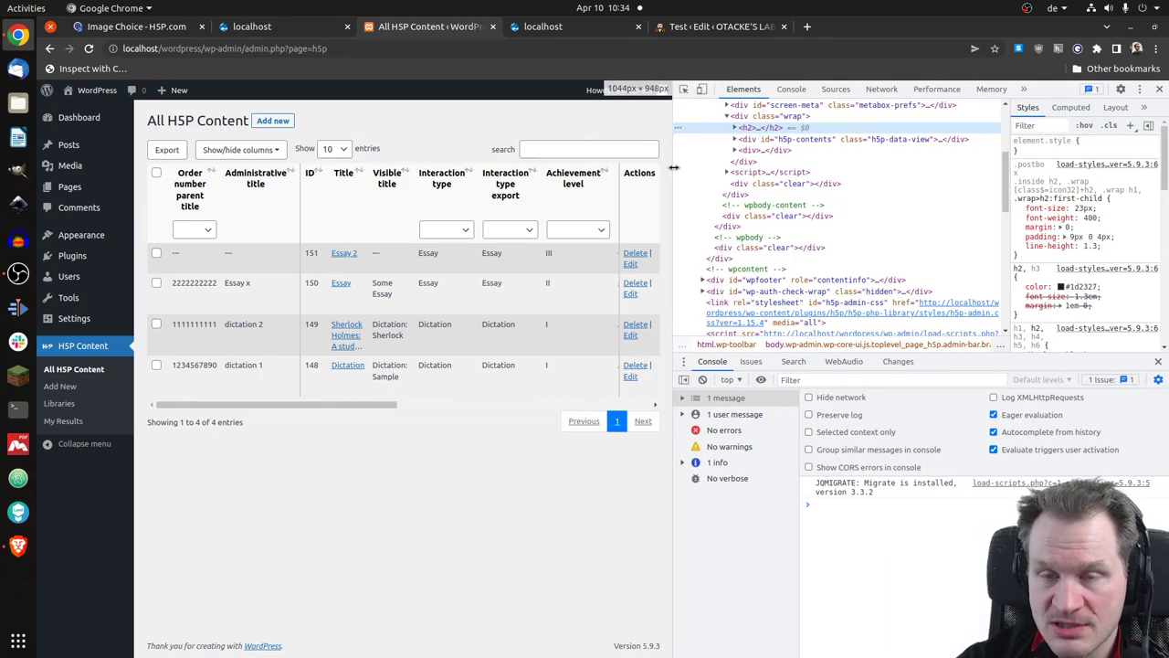
Step: Temporarily disable the display: none rule on the h5p-contents div to examine the default content list, restoring the rule before closing the developer tools
left_click(774, 151)
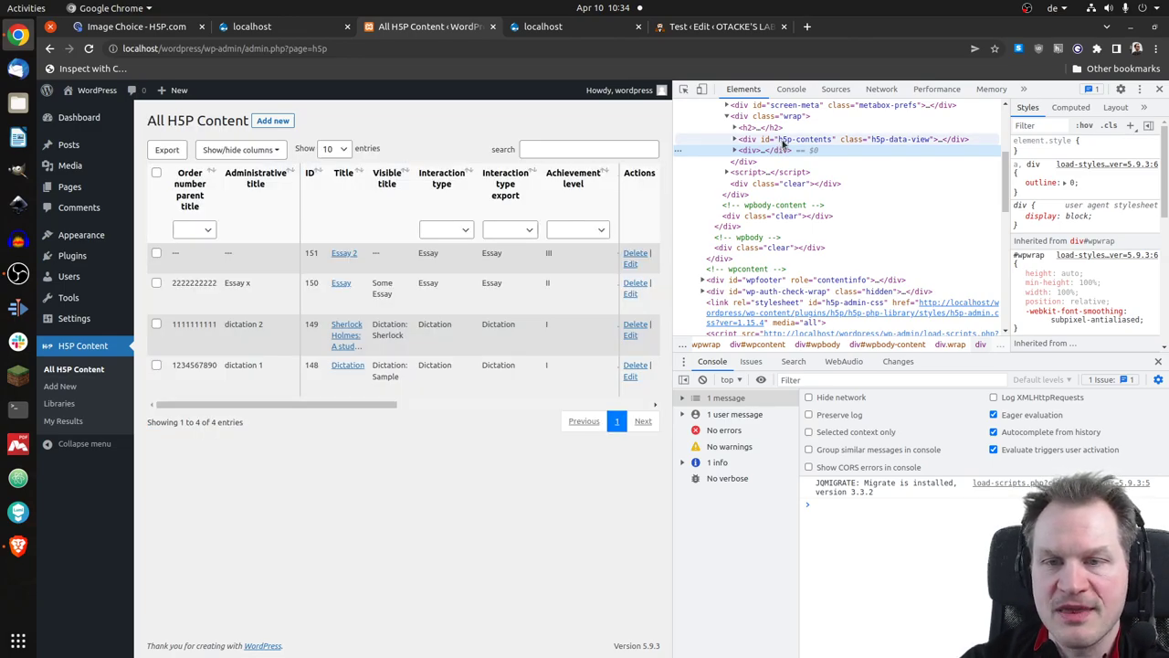
left_click(783, 140)
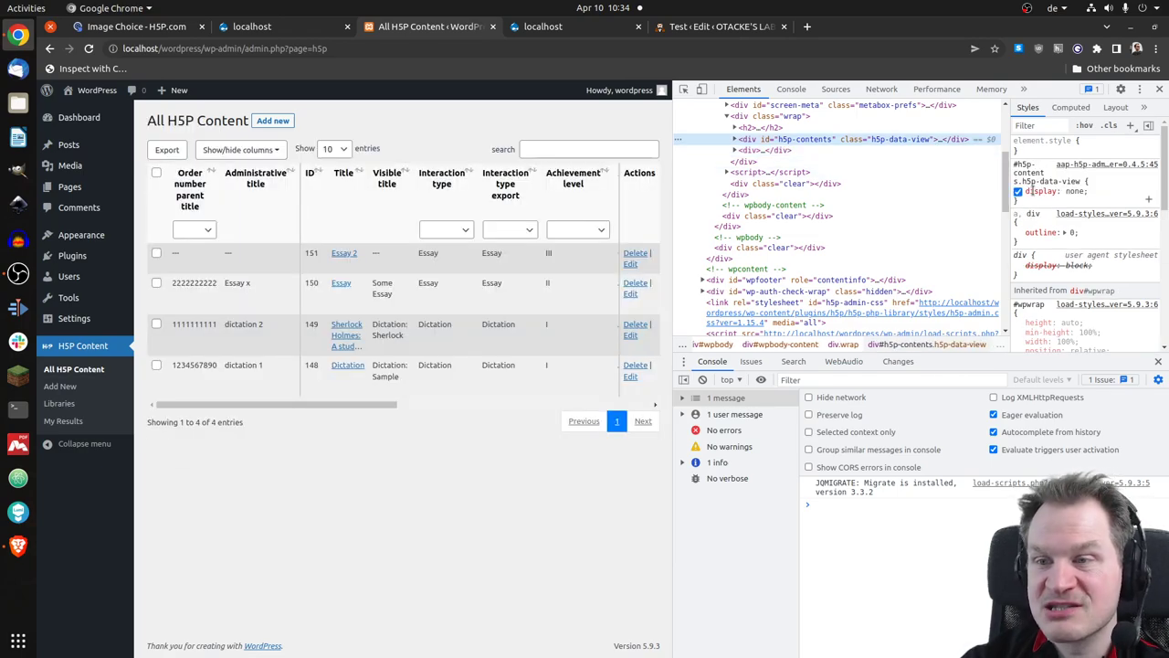
left_click(1020, 194)
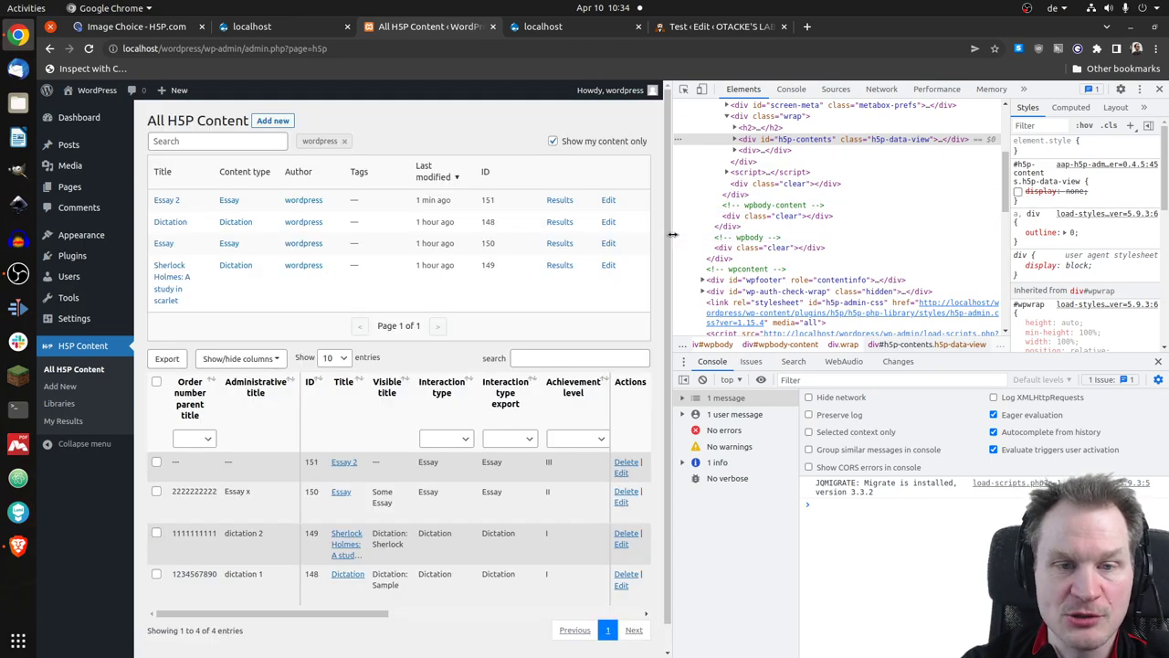
left_click_drag(668, 236, 772, 240)
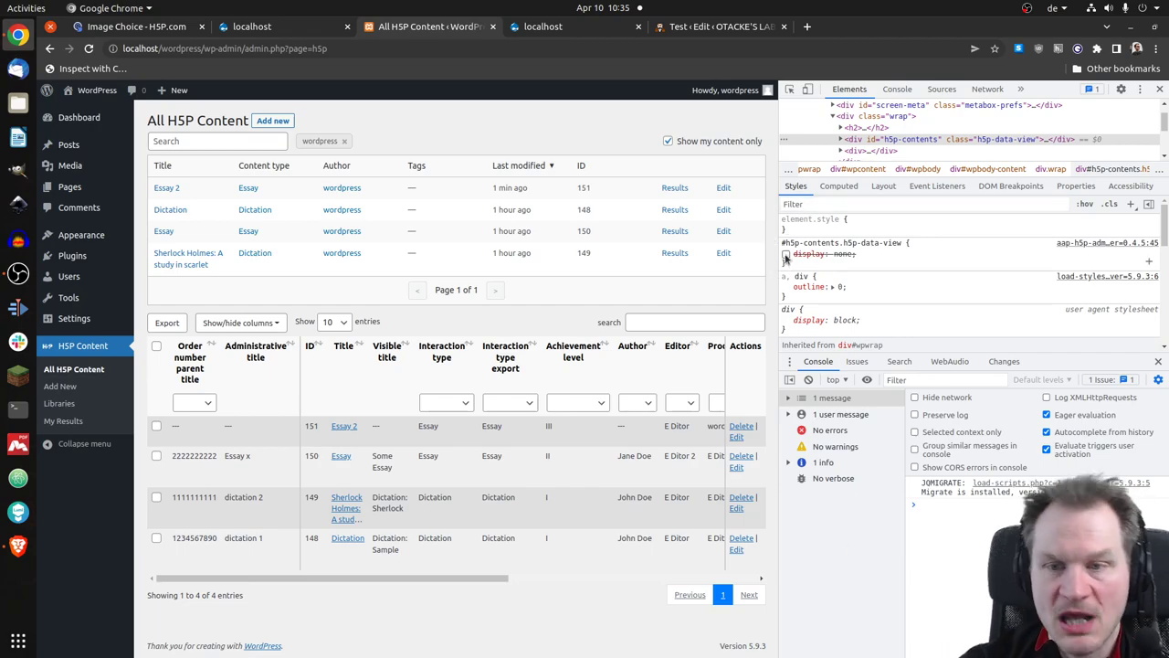
left_click(785, 257)
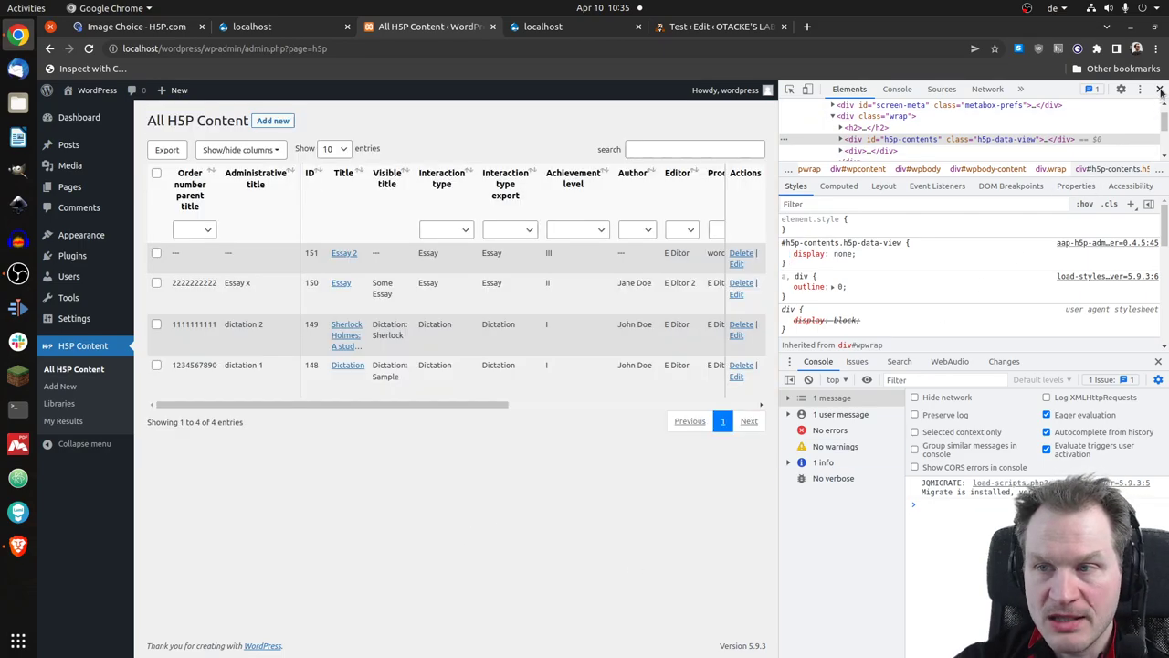
key("F12")
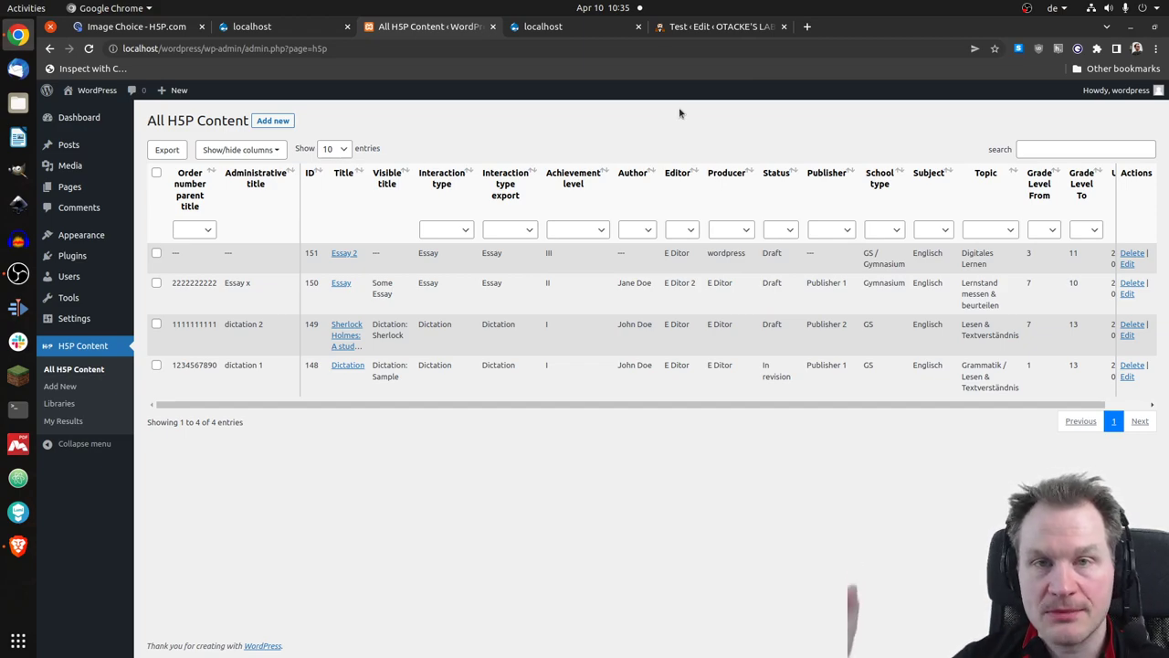